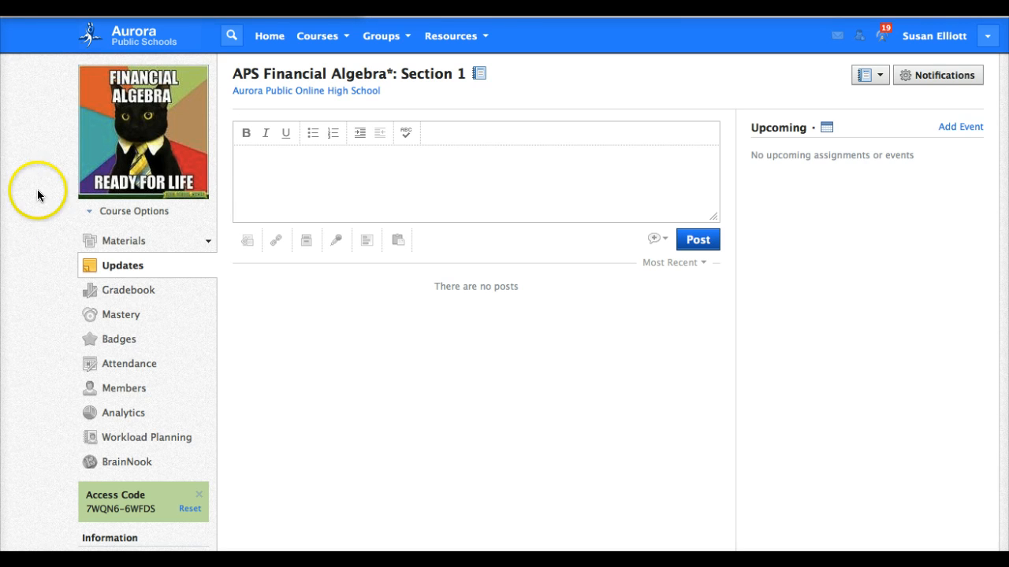
Go to the course Gradebook's Grade Setup page.
click(136, 297)
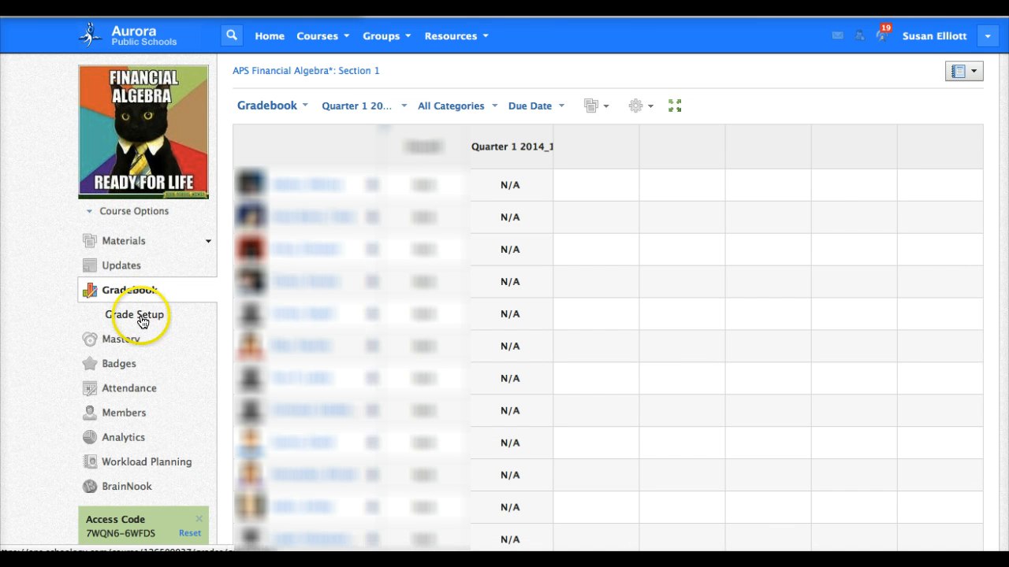
click(143, 319)
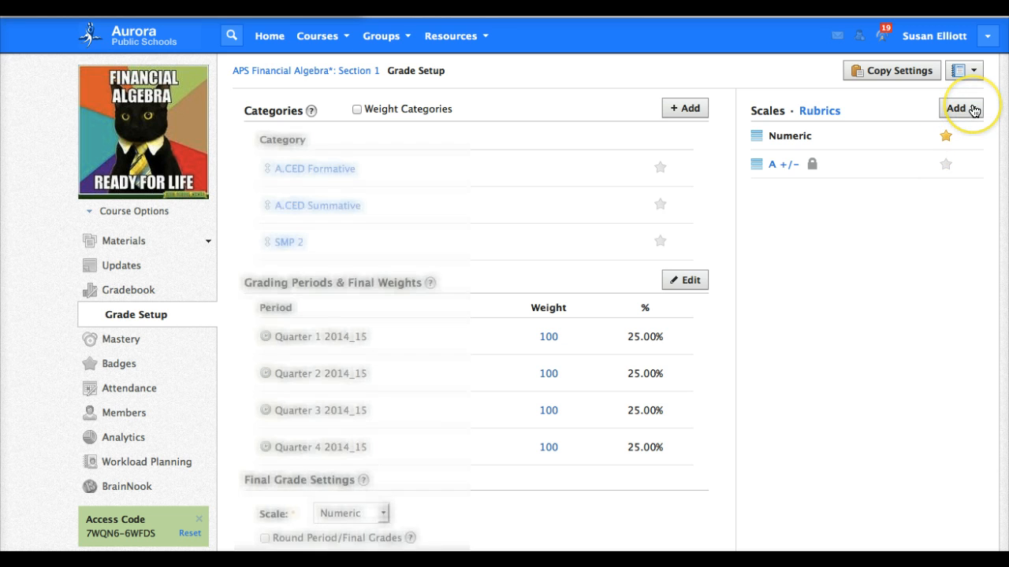
Create a new grading scale named APSOL SBG with ADV as its first level.
click(975, 108)
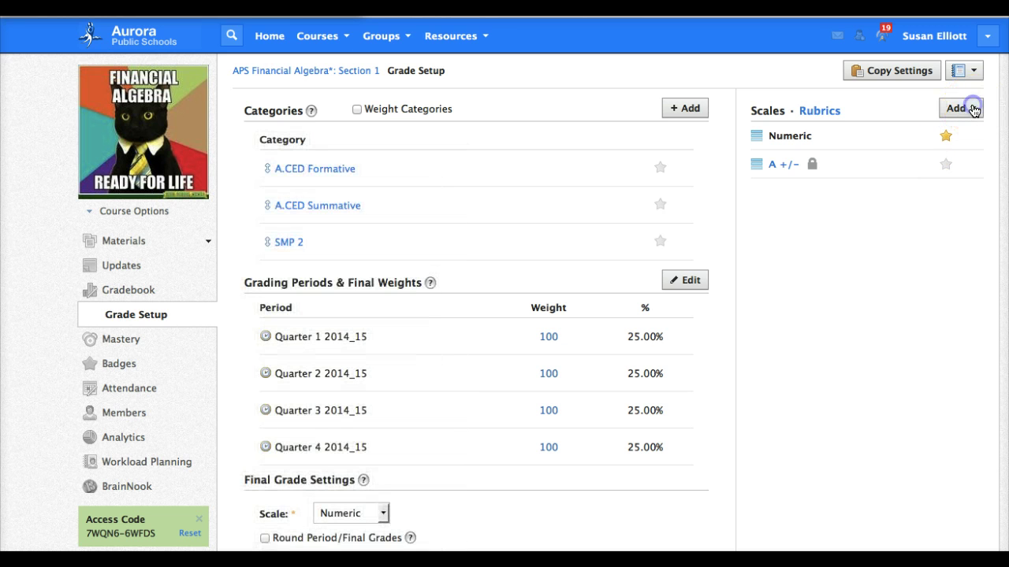
click(955, 130)
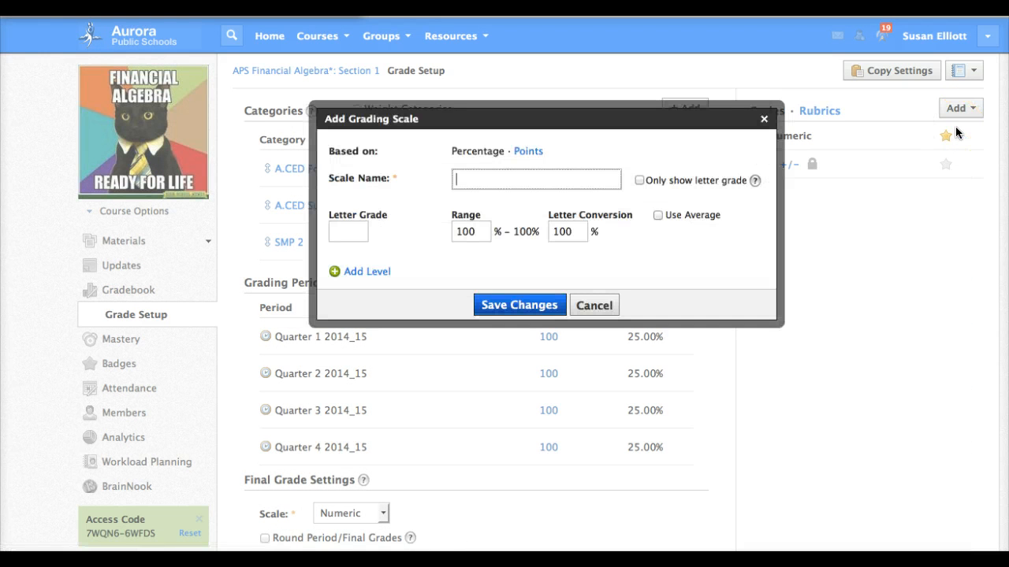
text(APSOL)
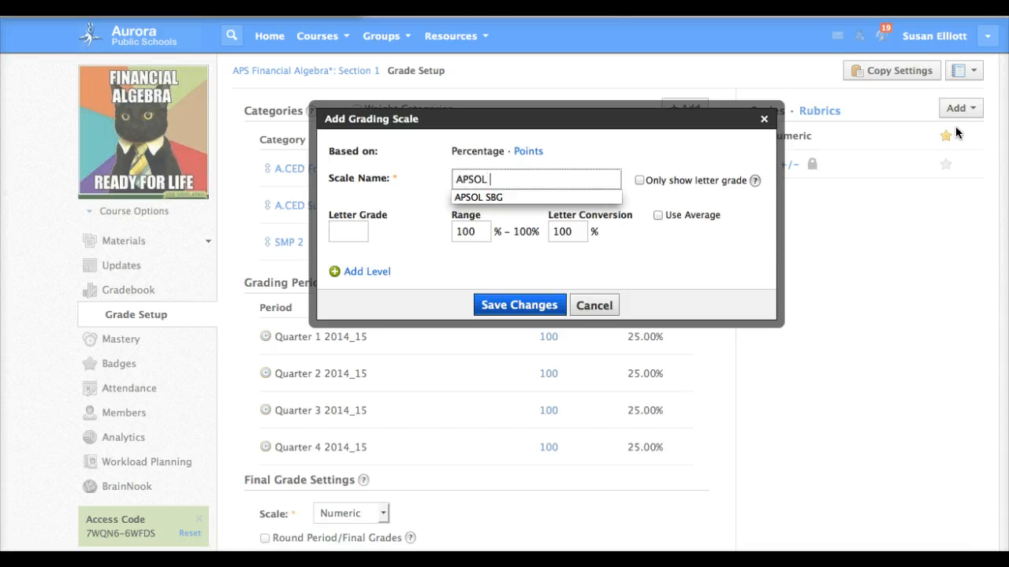
text( SBG)
click(724, 161)
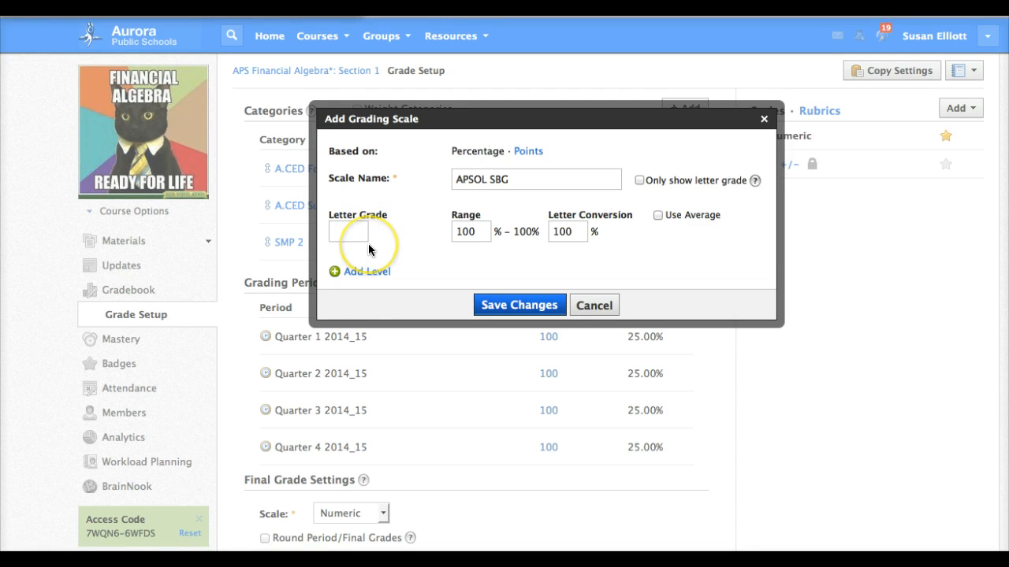
click(352, 230)
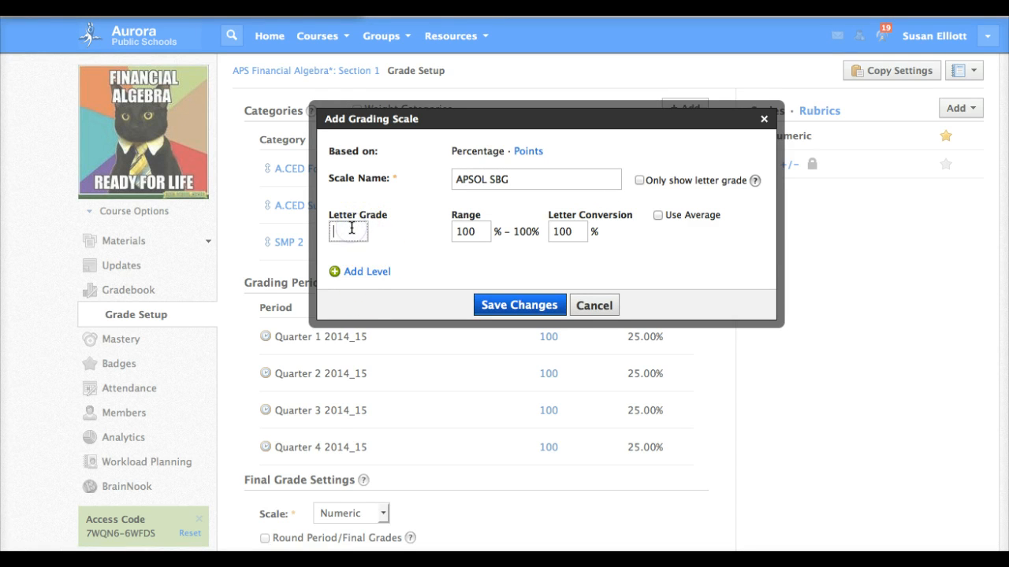
text(ADV)
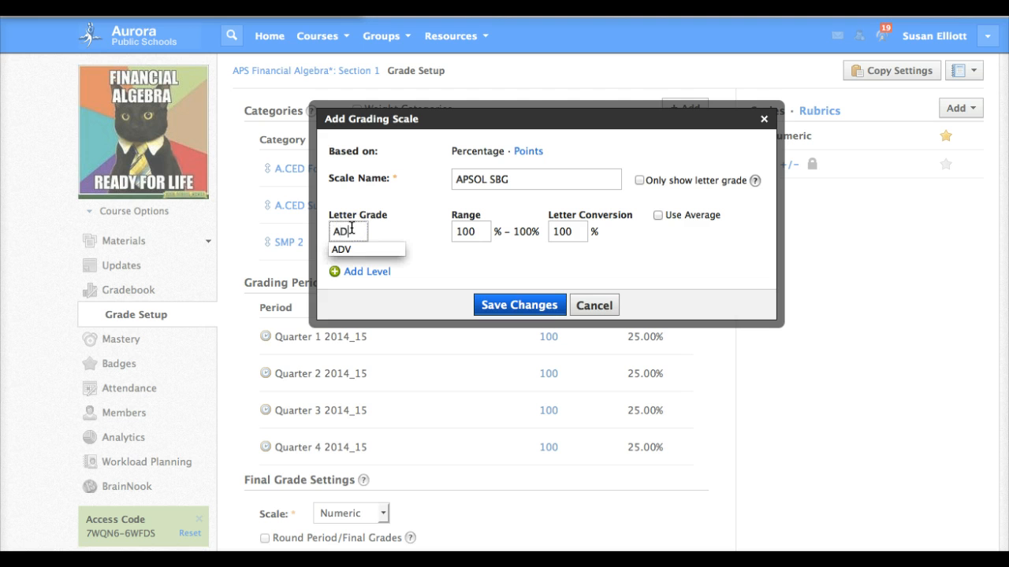
click(426, 252)
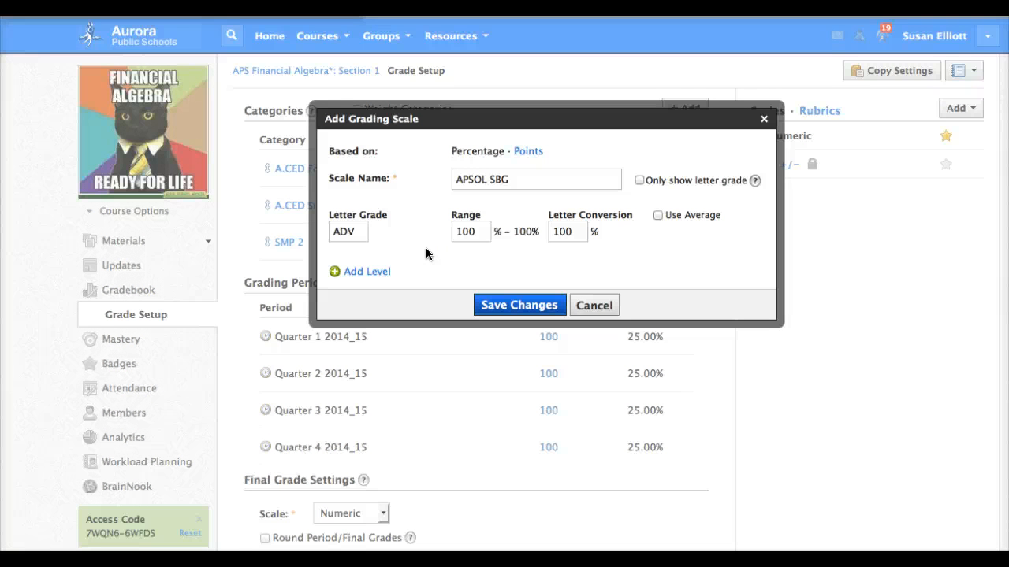
Add three more levels to the scale: P, PP and U.
click(366, 271)
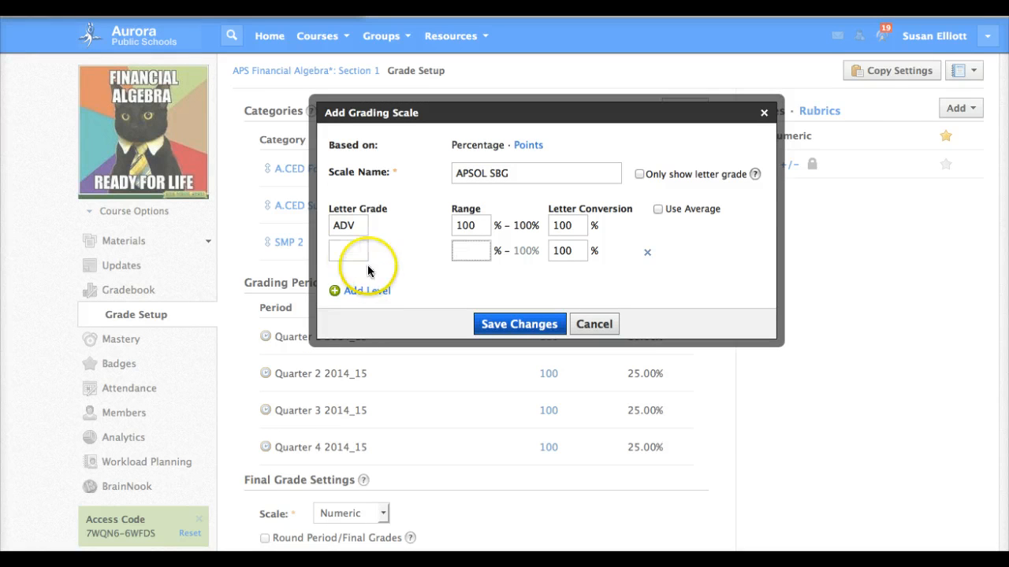
click(348, 250)
text(P)
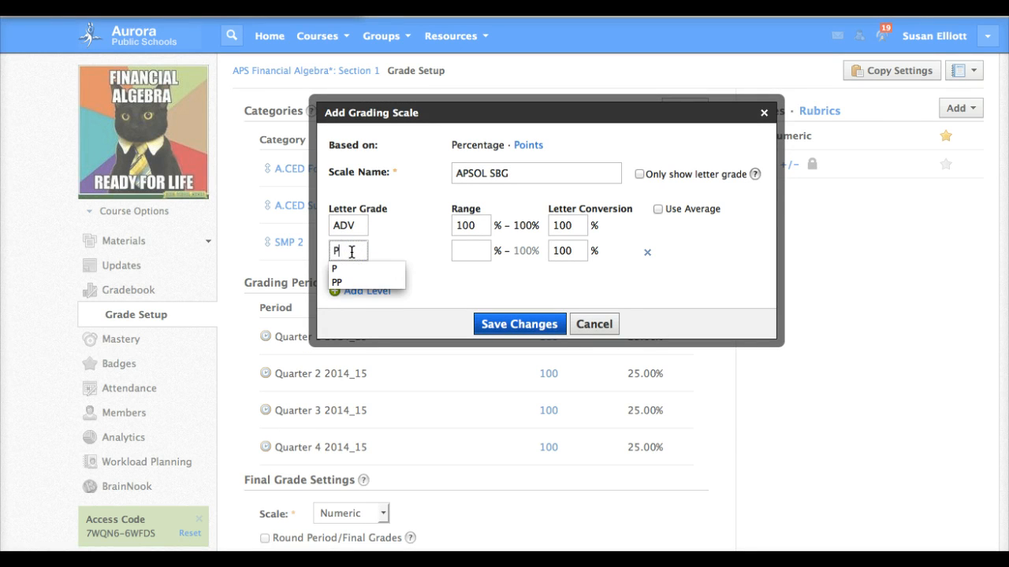
click(417, 268)
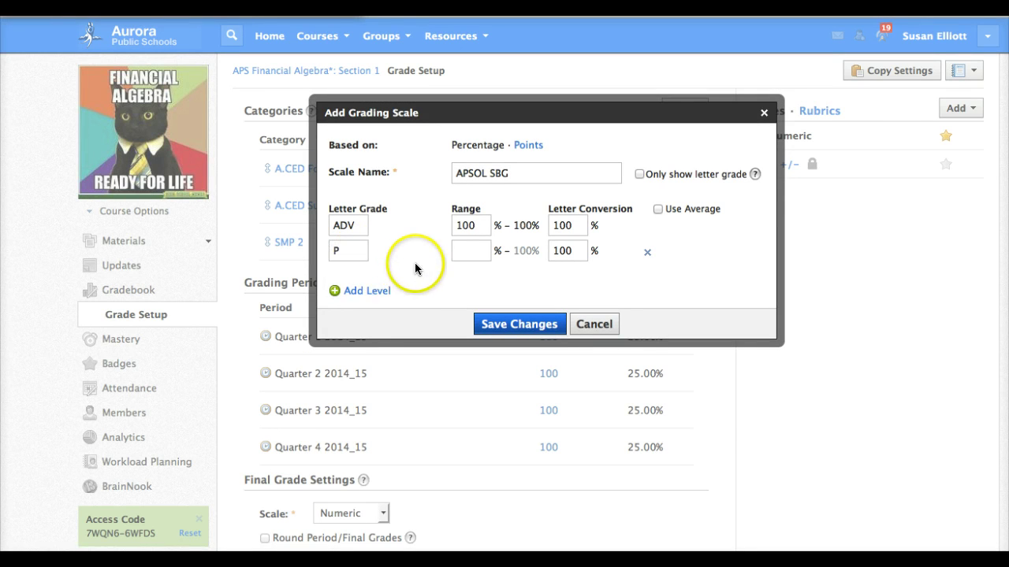
click(366, 291)
click(348, 270)
text(PP)
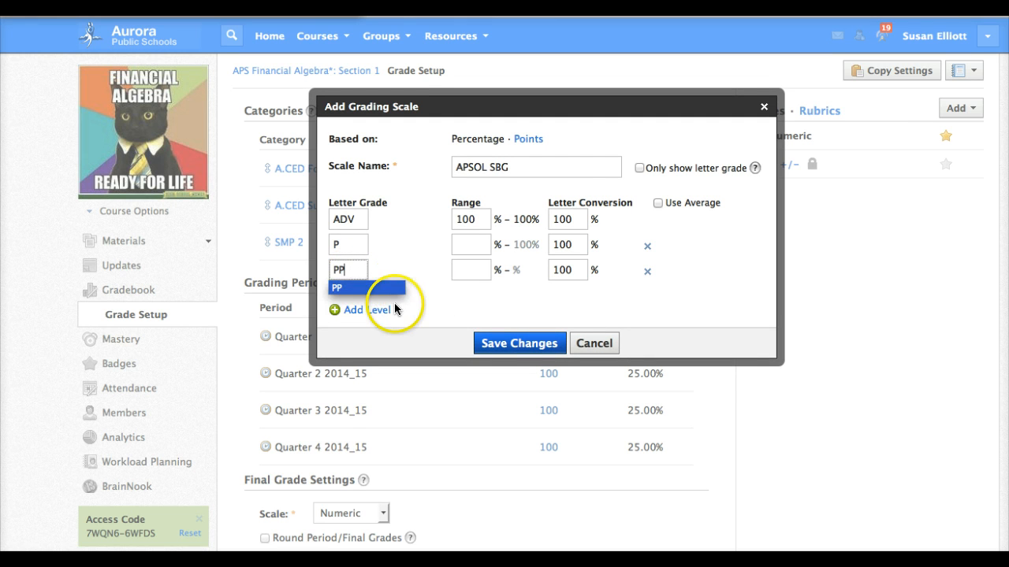
click(367, 310)
click(348, 288)
text(U)
click(420, 224)
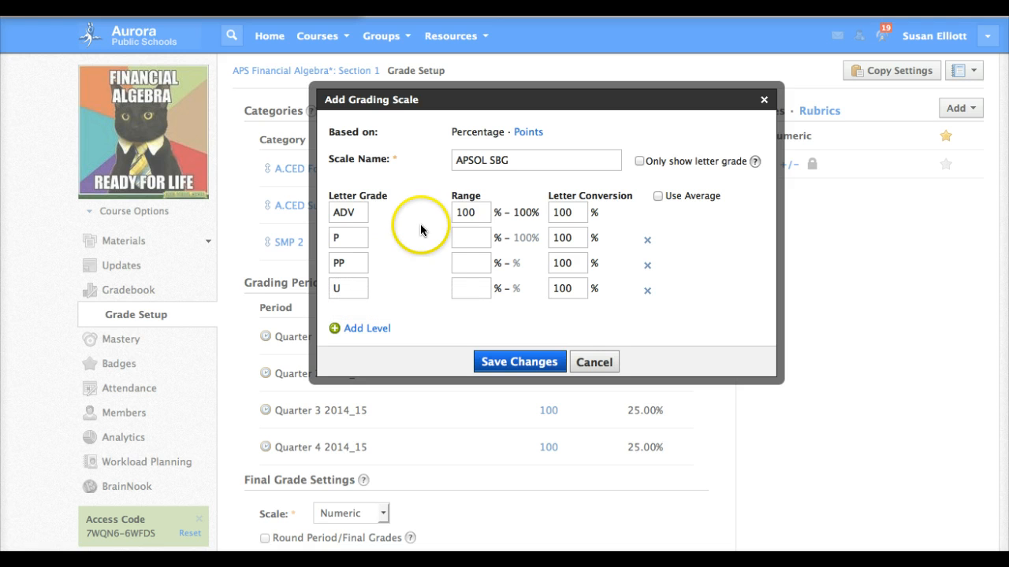
Enter lower range bounds 93 for ADV, 83 for P, 60 for PP and 0 for U.
double_click(463, 212)
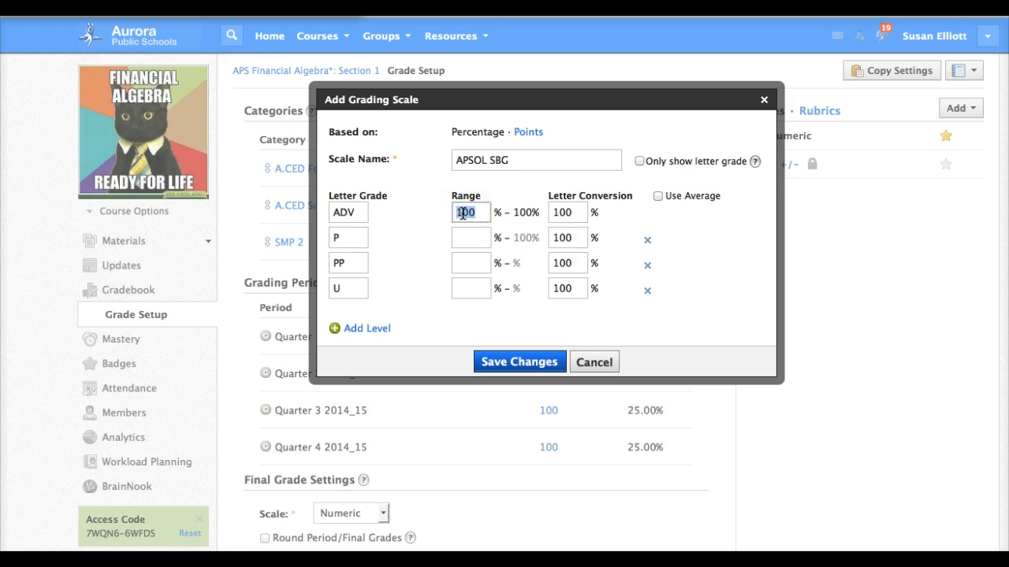
text(93)
click(428, 224)
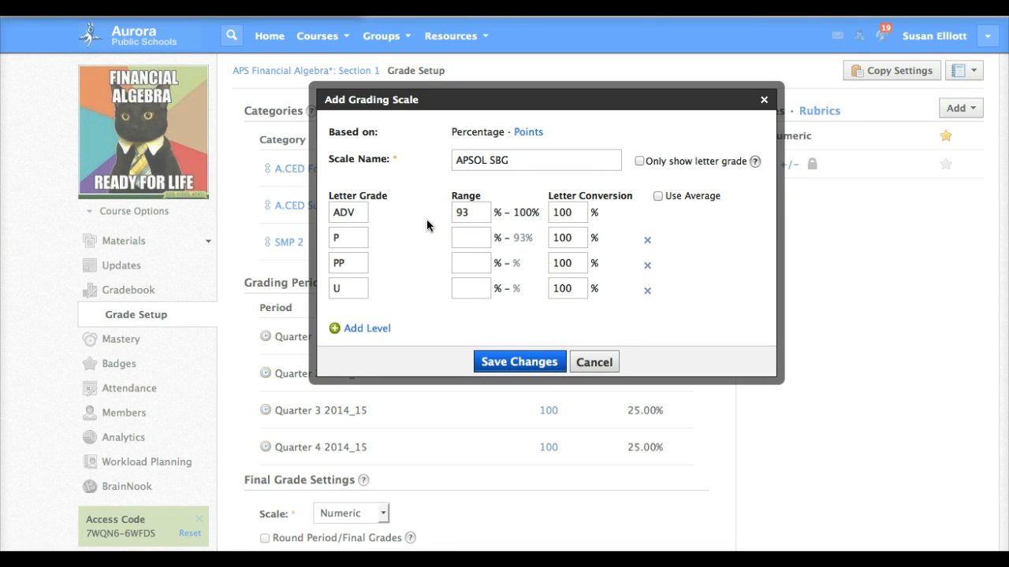
click(470, 237)
text(83)
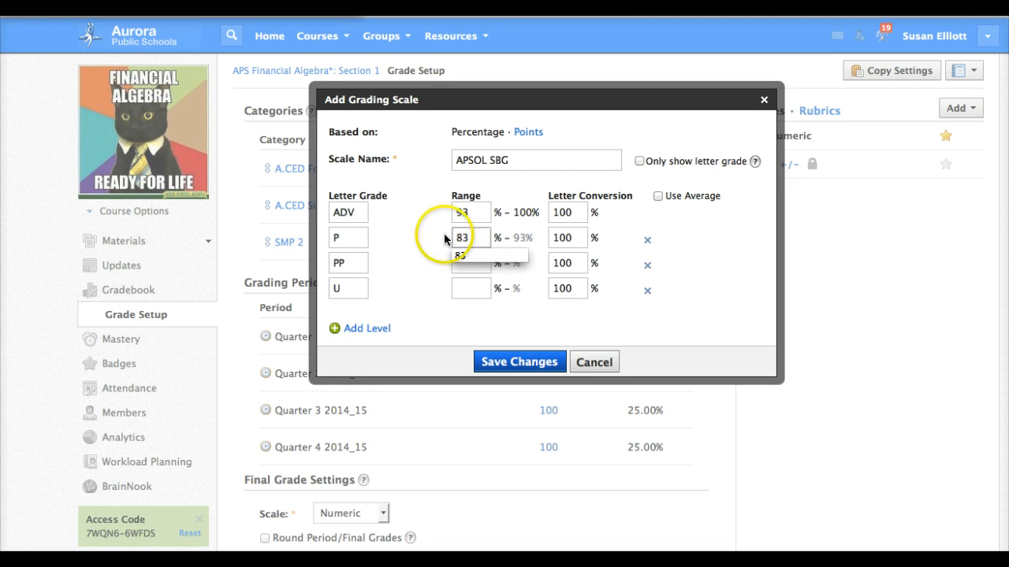
click(431, 248)
click(471, 263)
click(471, 264)
text(60)
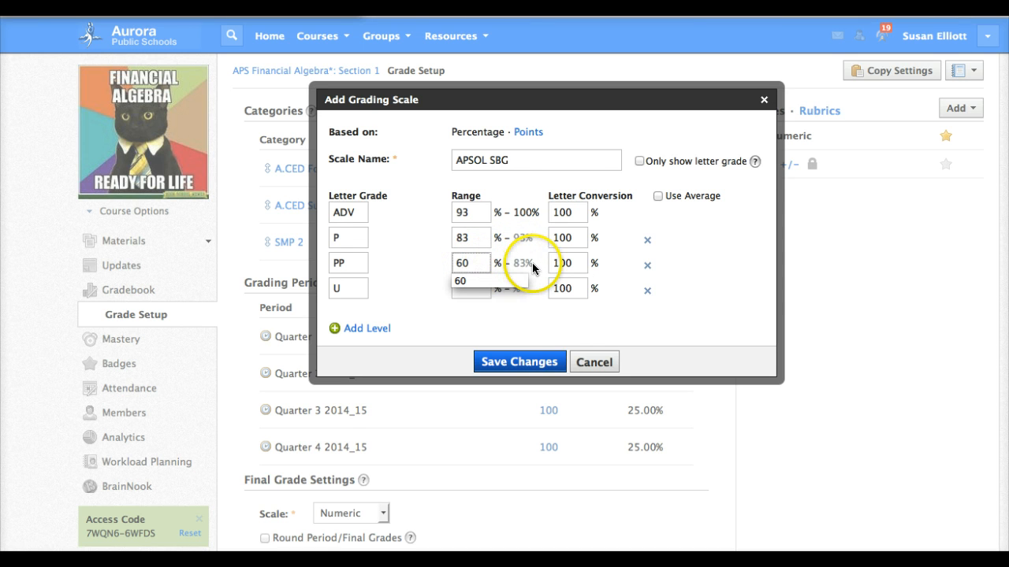
click(469, 289)
text(0)
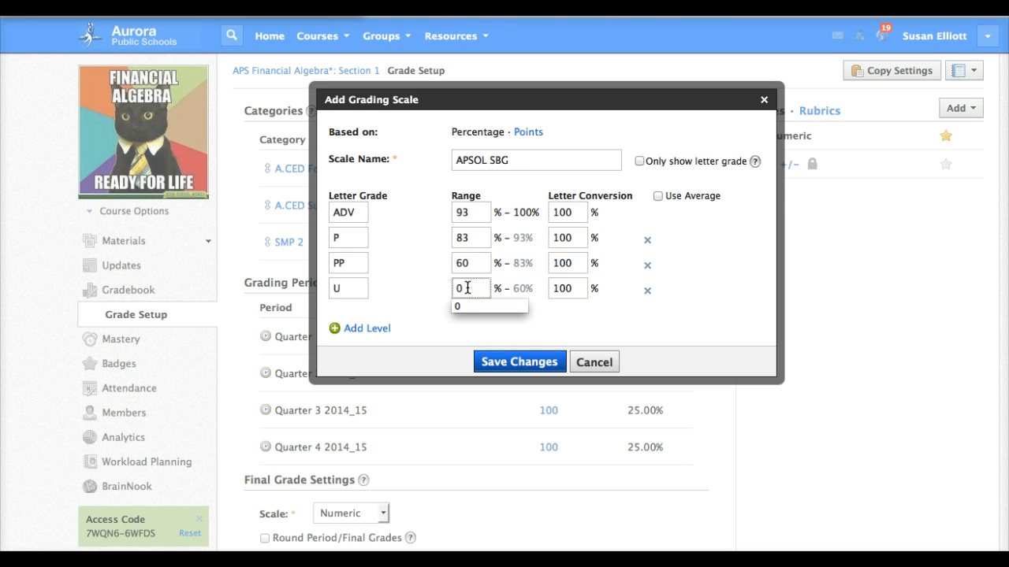
click(418, 284)
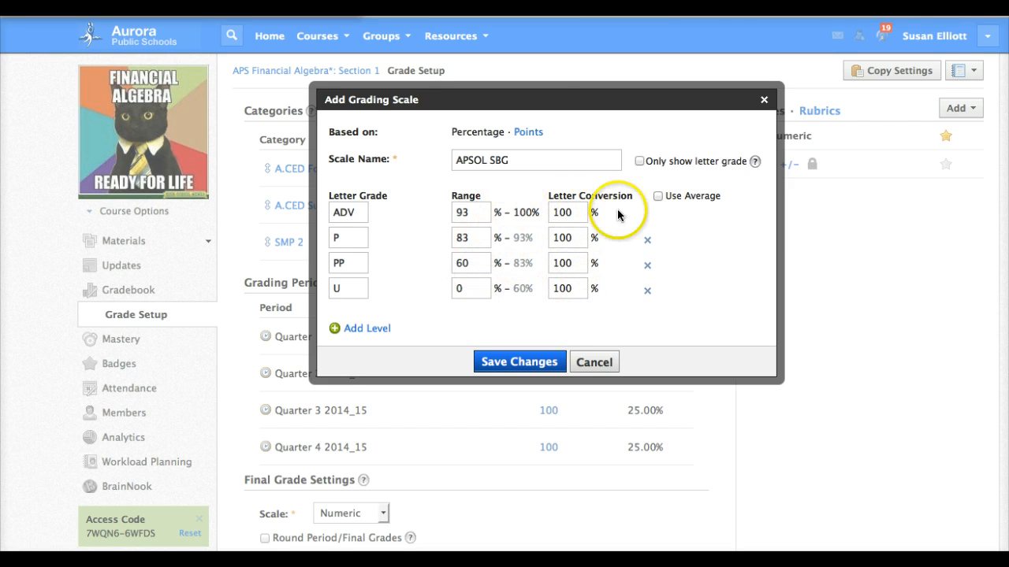
Enable Use Average conversions and Only show letter grade for the scale.
click(658, 196)
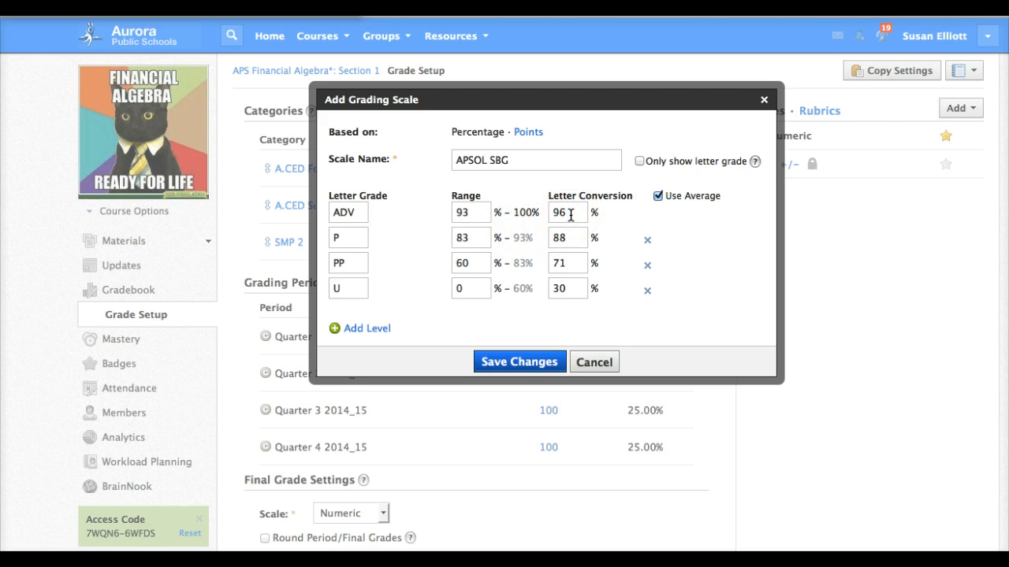
click(640, 160)
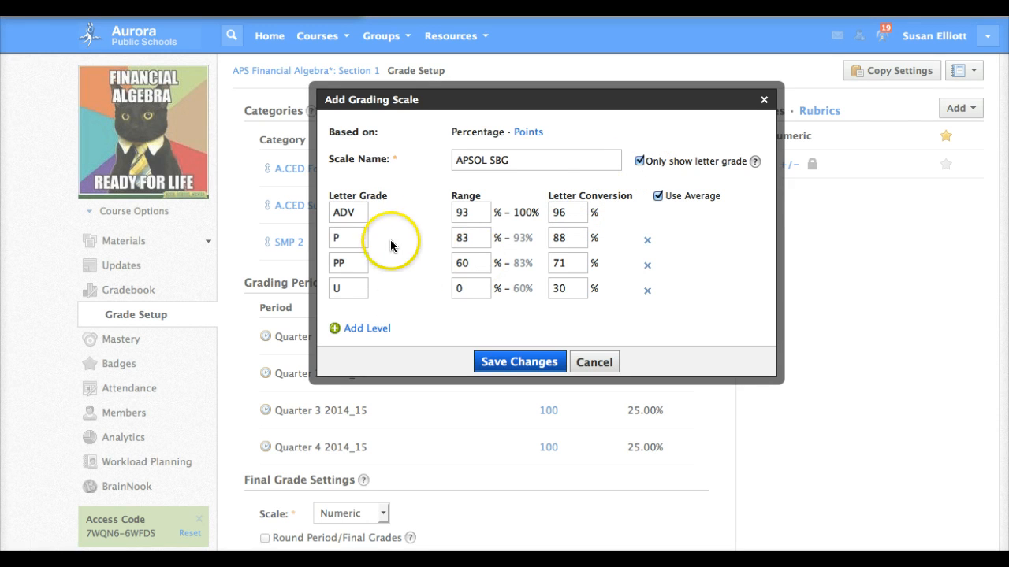
click(363, 212)
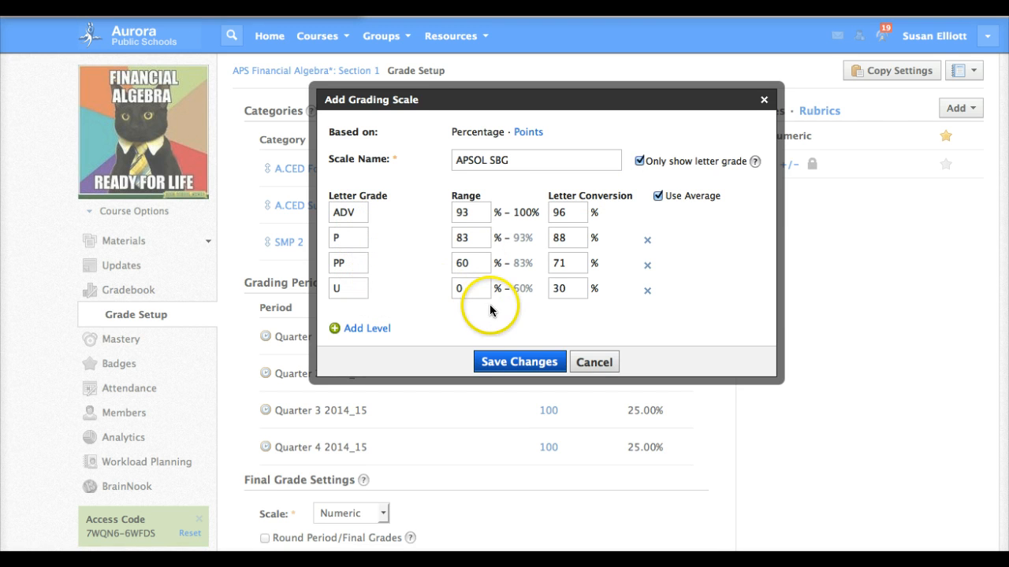
Save the APSOL SBG grading scale to the course's scales list.
click(518, 361)
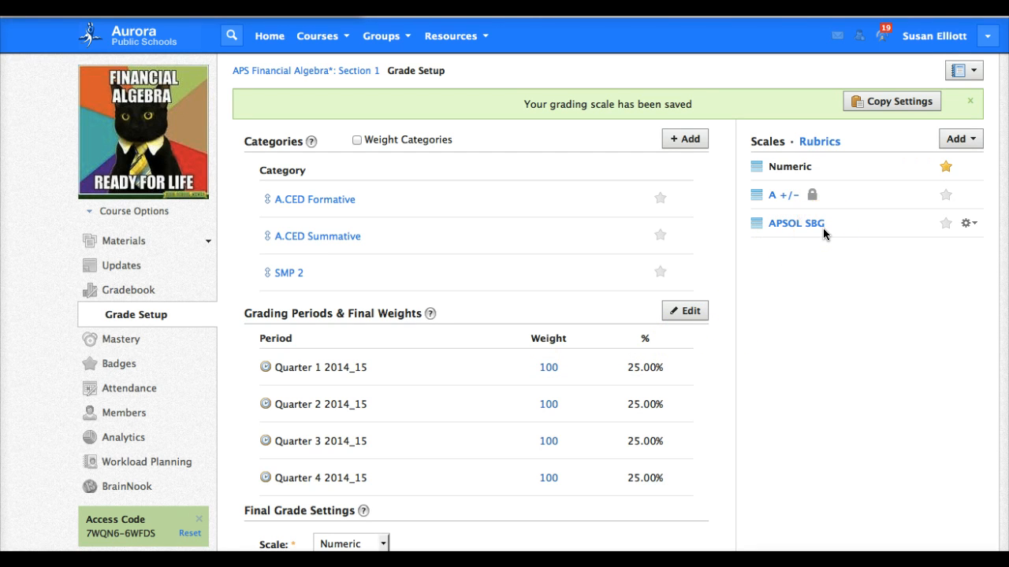
scroll(770, 359, down, 3)
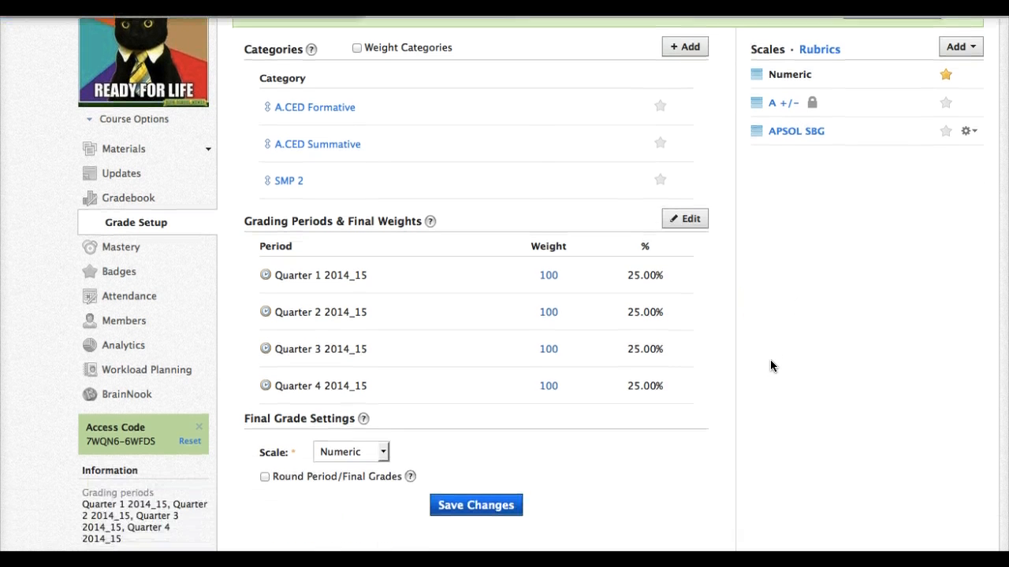
scroll(465, 410, down, 1)
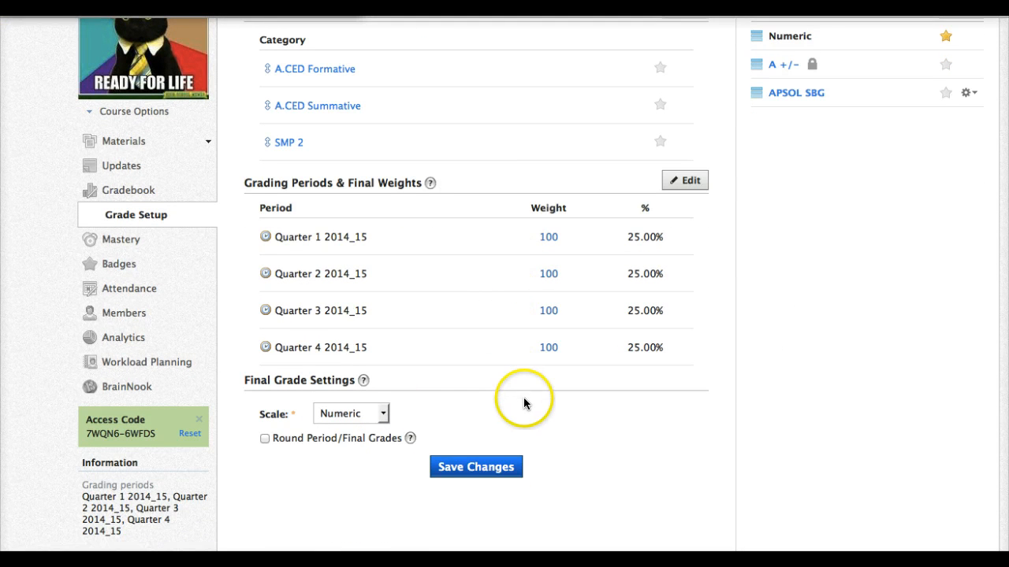
Set Quarter 2, 3 and 4 final weights to 0, leaving Quarter 1 at 100.
click(550, 237)
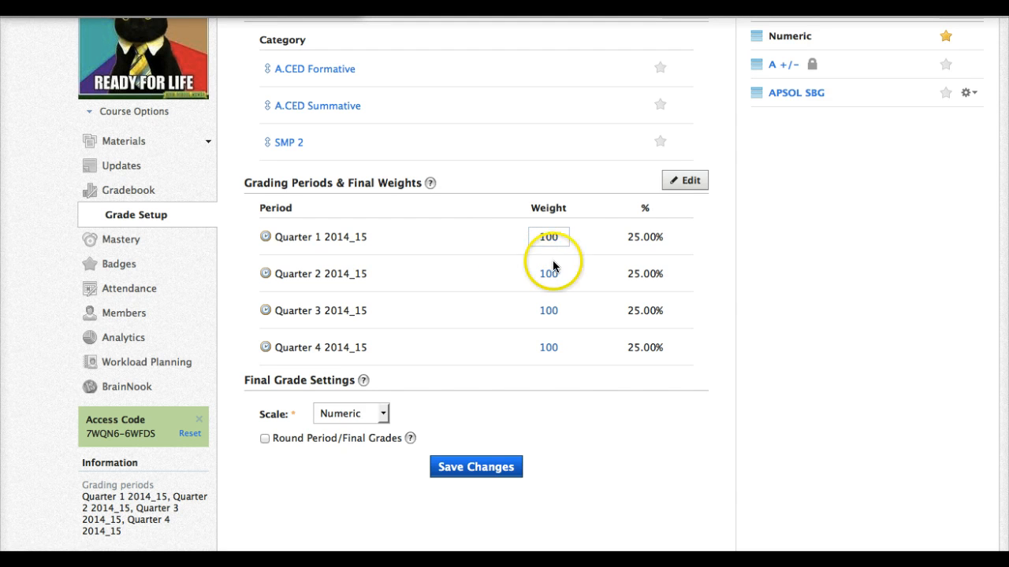
double_click(551, 273)
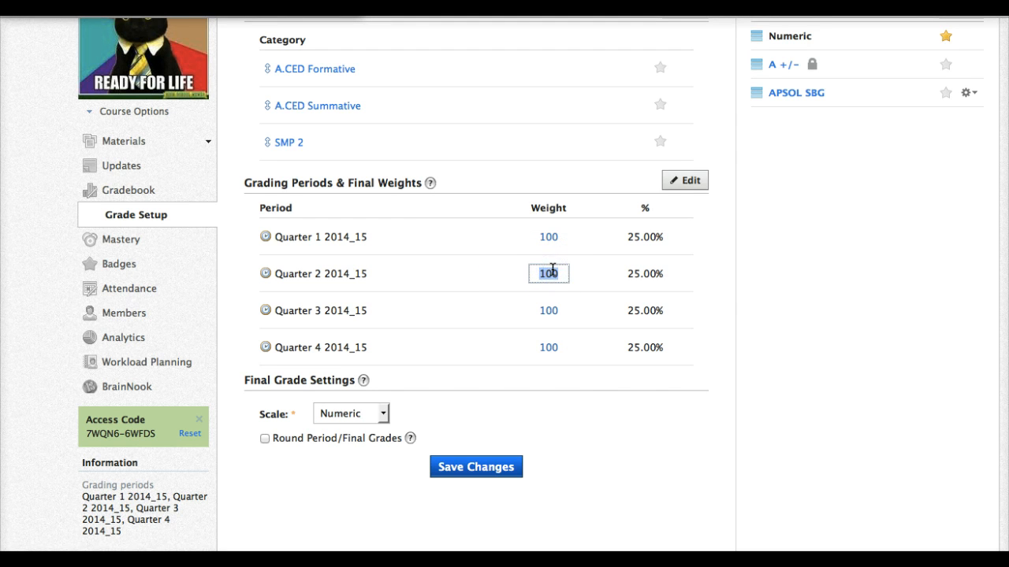
text(0)
double_click(550, 310)
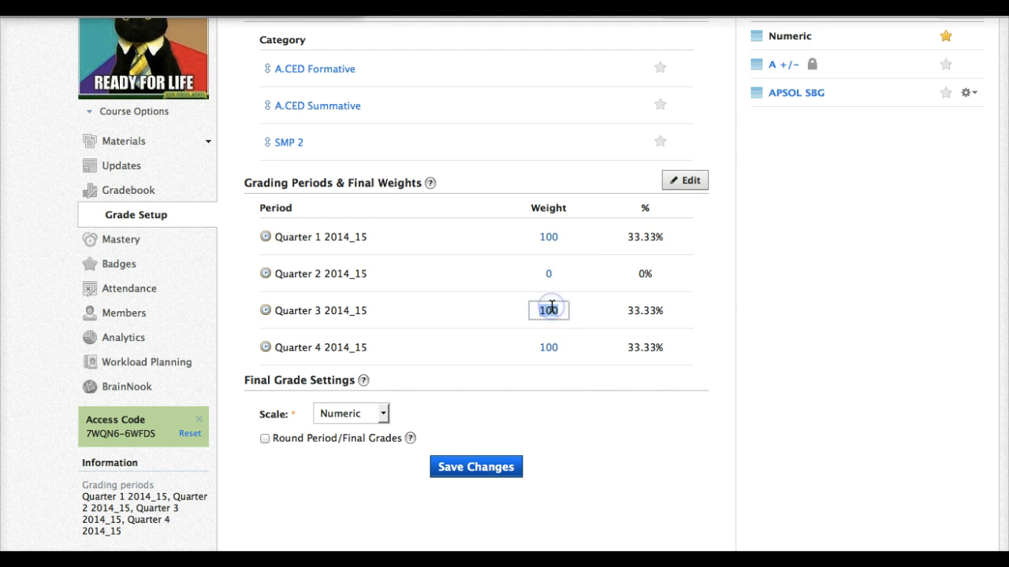
text(0)
double_click(551, 347)
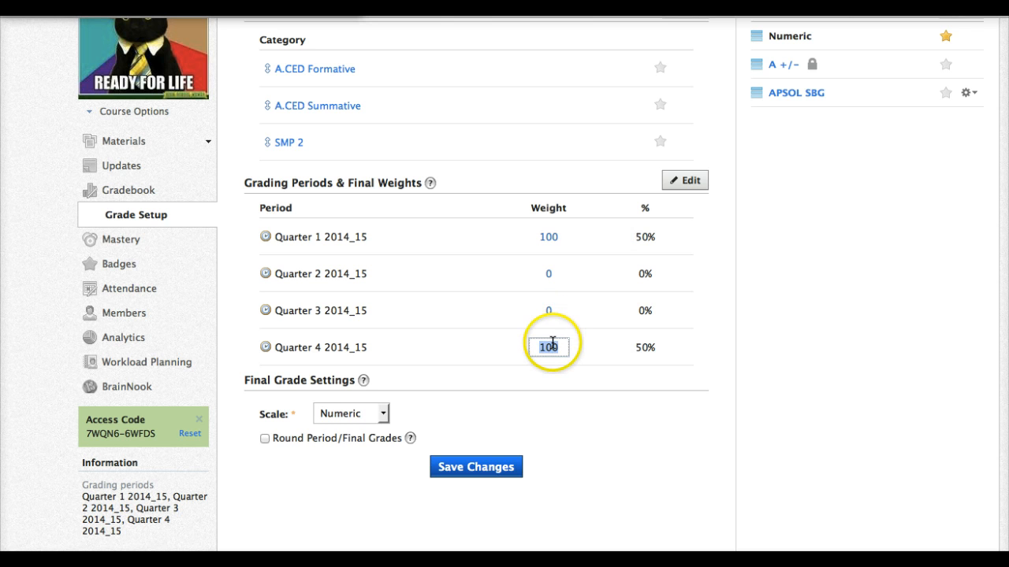
text(0)
click(604, 383)
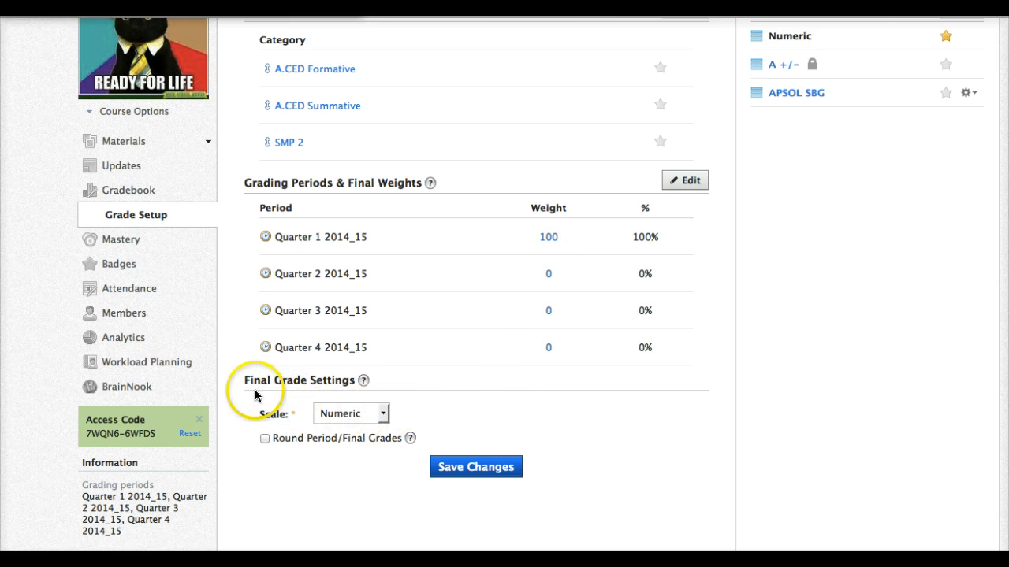
Choose APSOL SBG as the course's final grade scale.
click(384, 416)
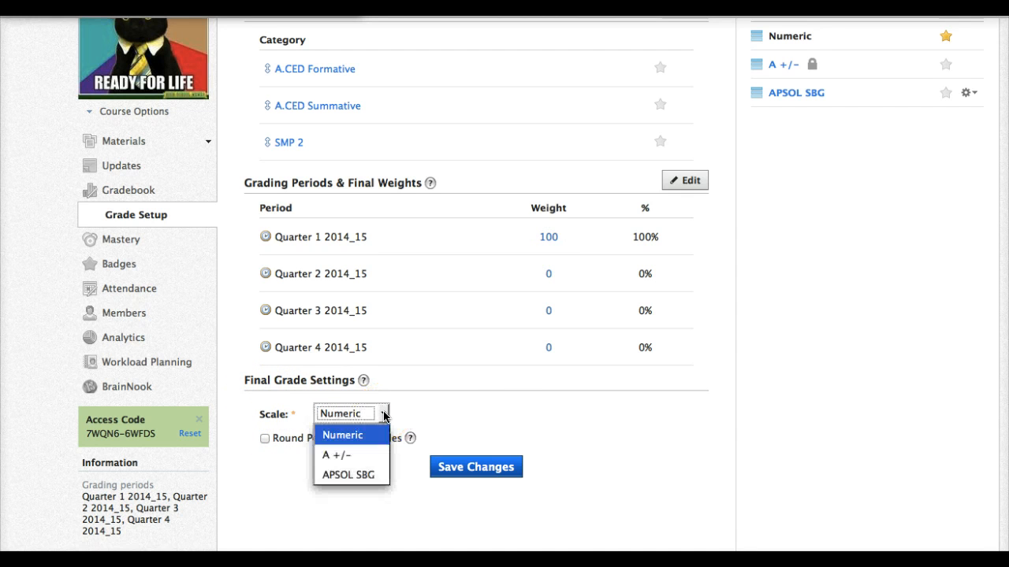
click(376, 478)
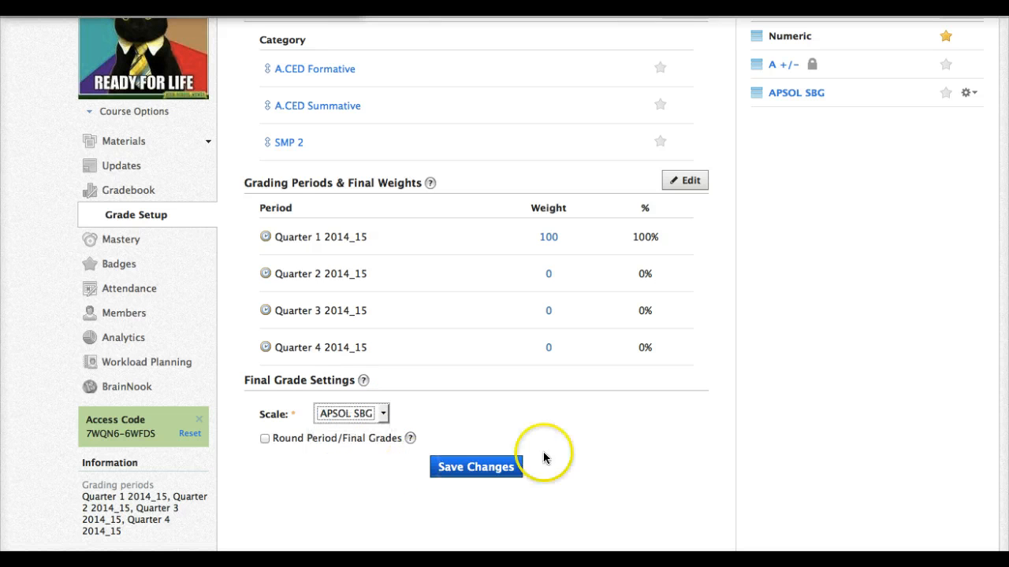
scroll(615, 457, up, 3)
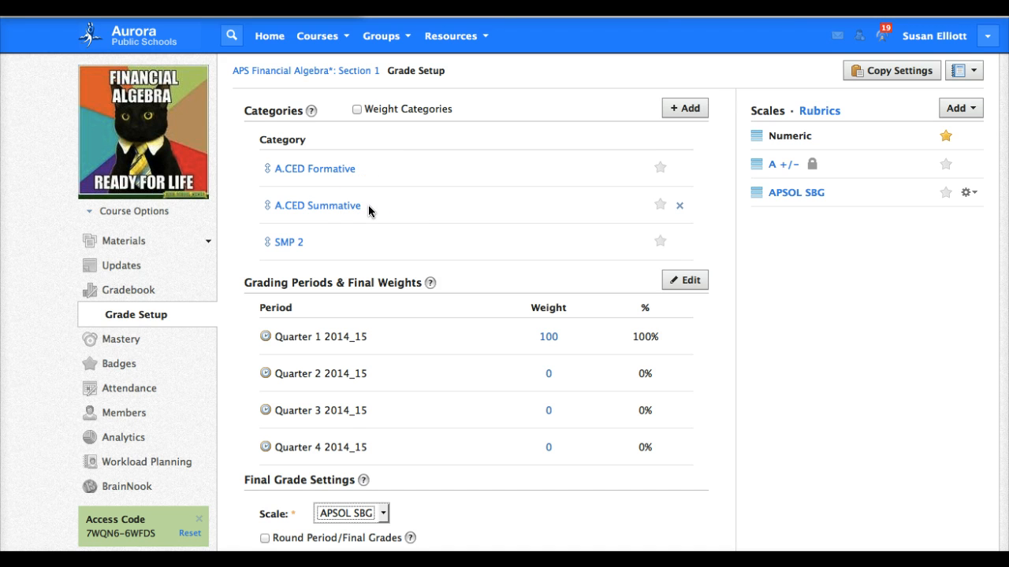
click(692, 110)
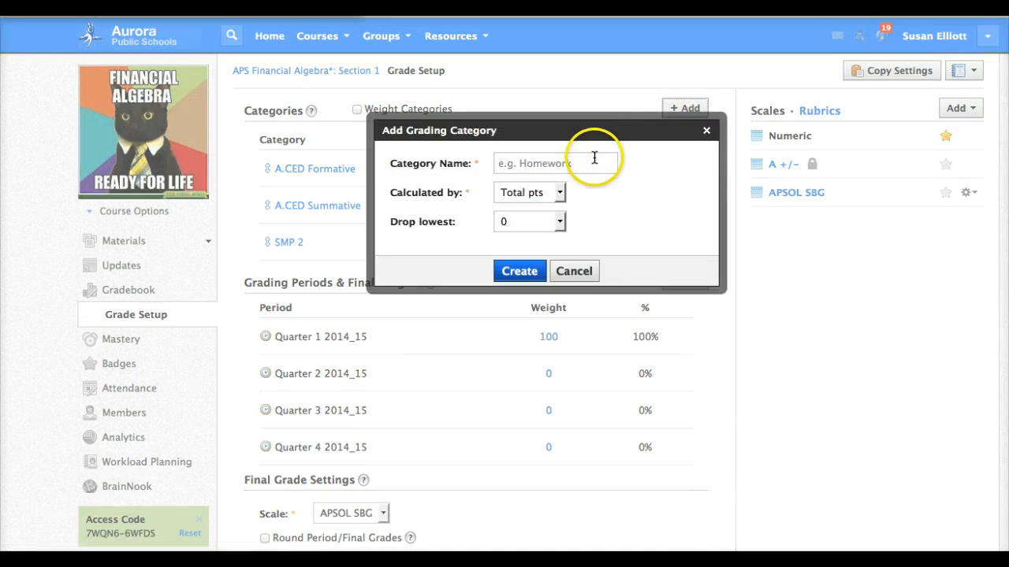
click(582, 162)
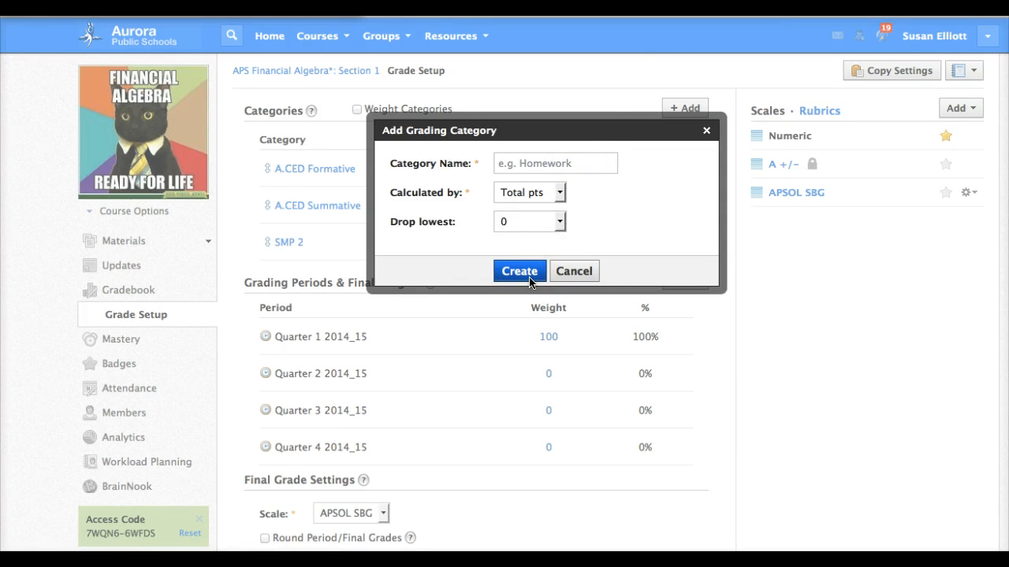
click(561, 194)
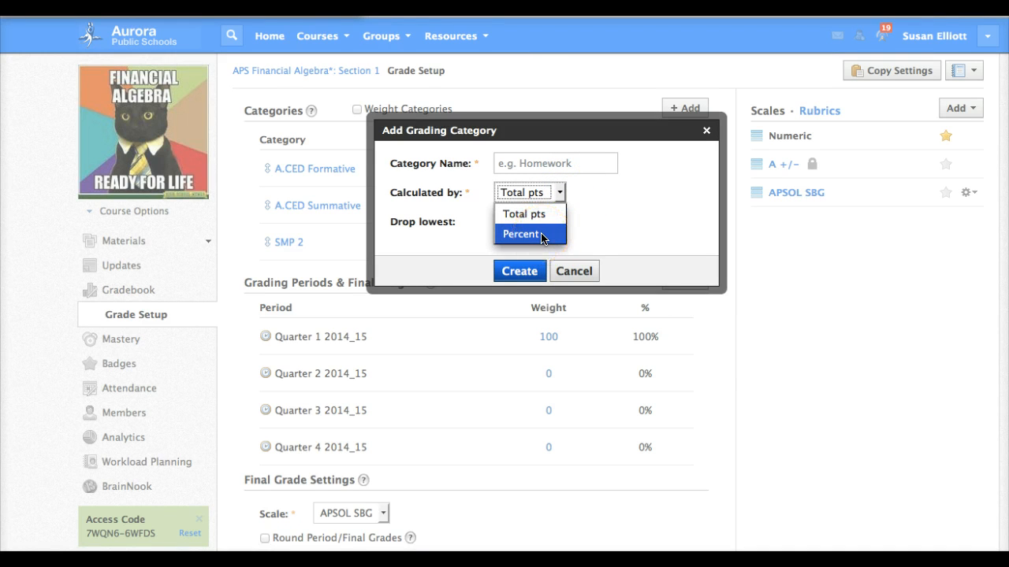
click(579, 271)
click(581, 274)
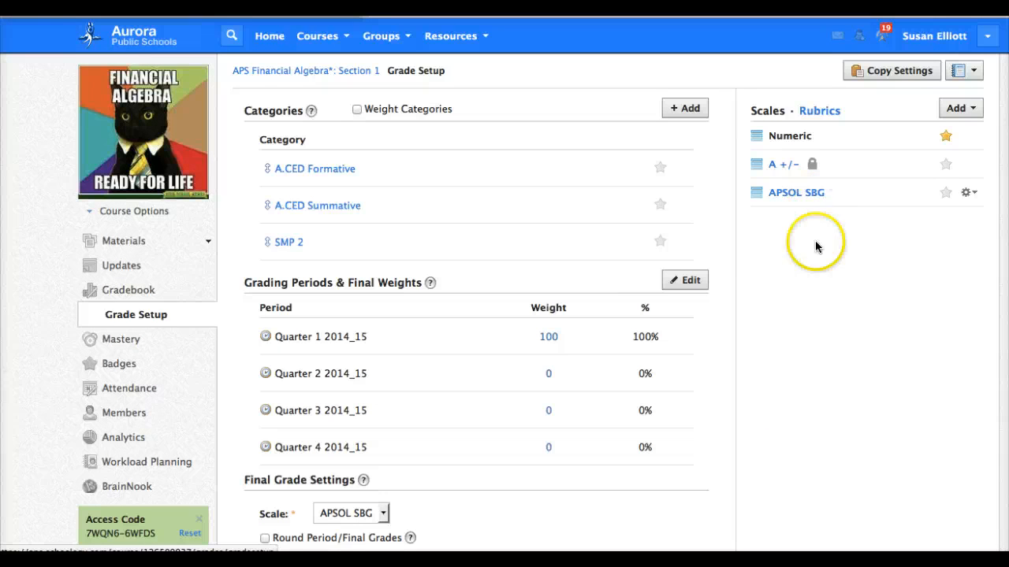
scroll(792, 347, down, 3)
Save the grade setup changes.
click(491, 434)
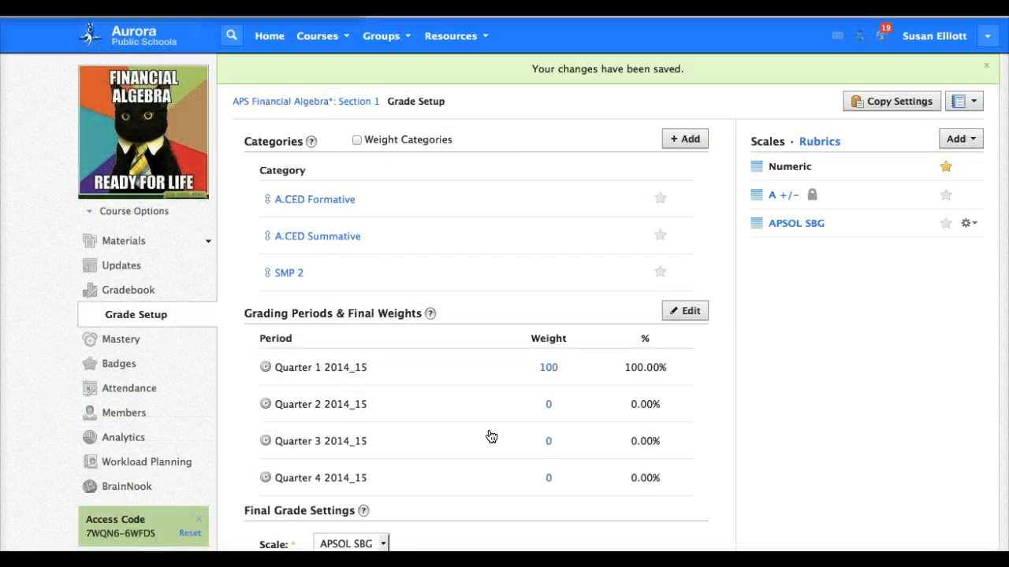
Navigate Materials to Quarter 1 > Unit 1 Employment Basics > Week 2 folder.
click(208, 241)
click(128, 290)
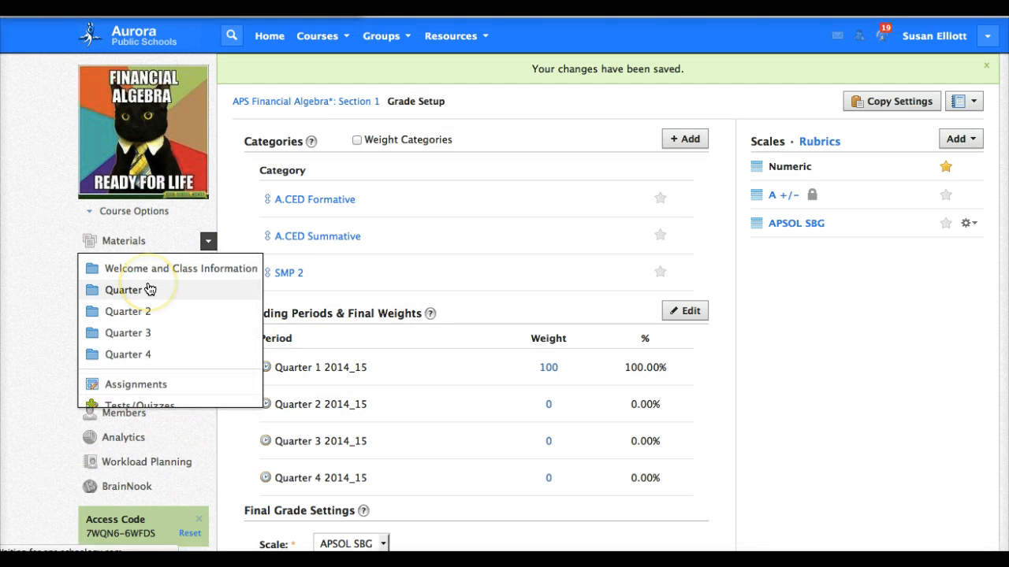
click(352, 231)
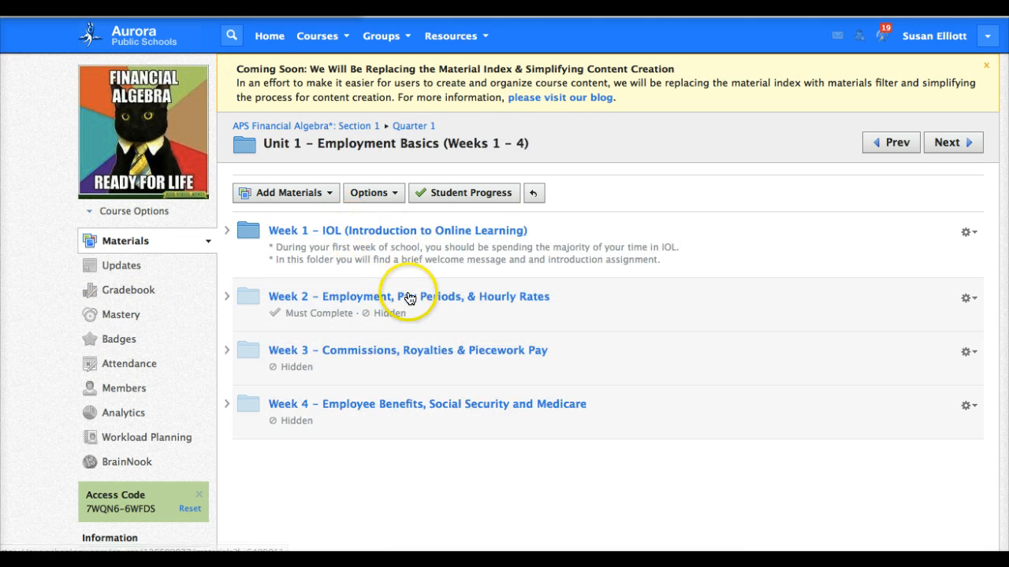
click(409, 297)
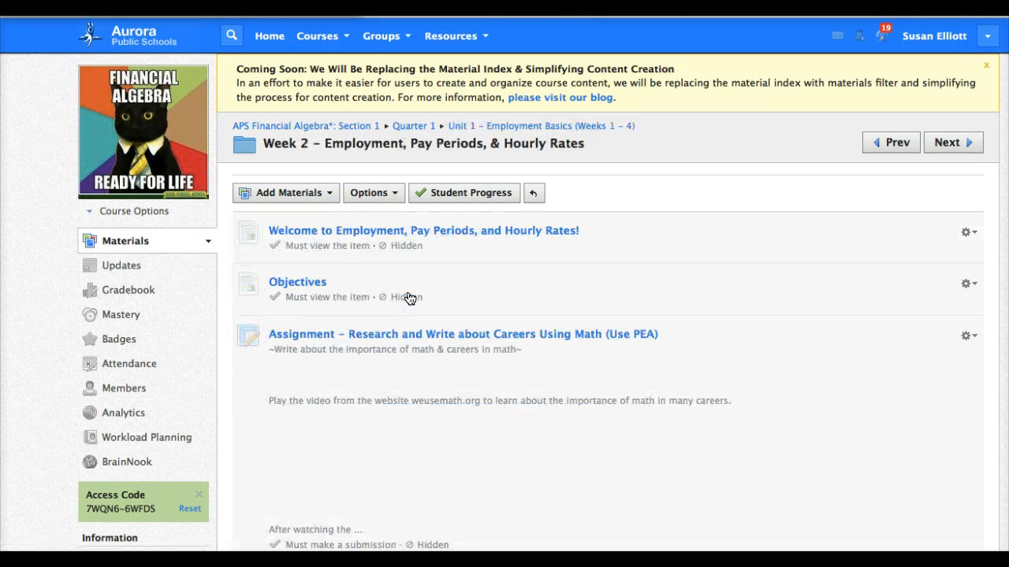
Edit the Careers Using Math assignment and set its category to SMP 2.
click(968, 336)
click(908, 359)
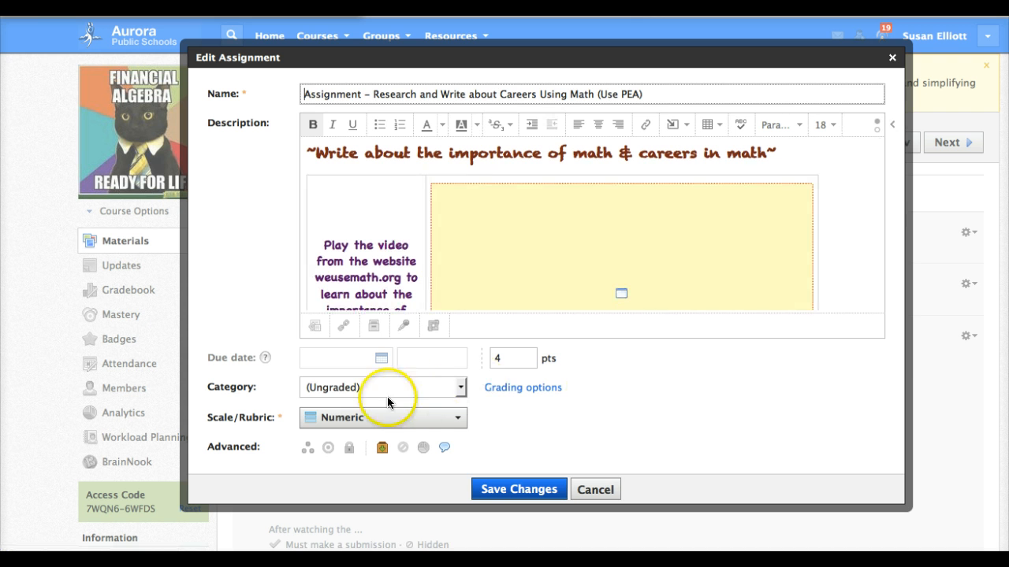
click(462, 388)
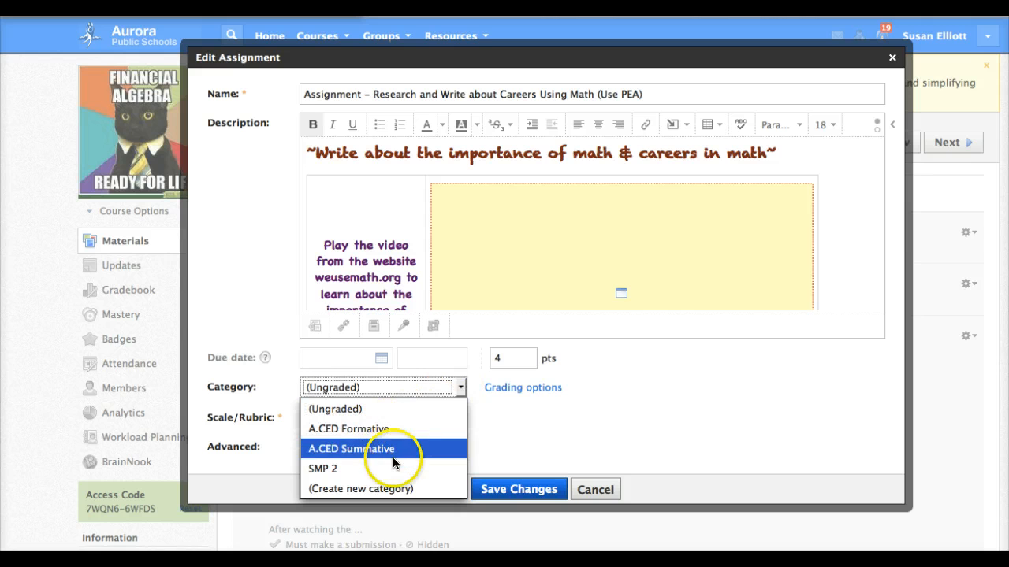
click(321, 470)
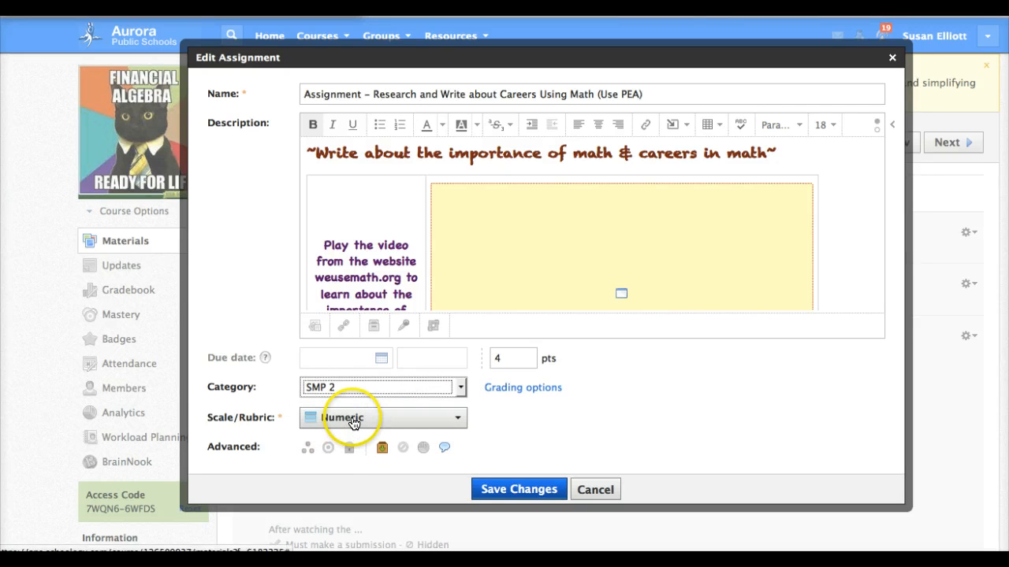
Set the assignment's scale/rubric to APSOL SBG.
click(457, 418)
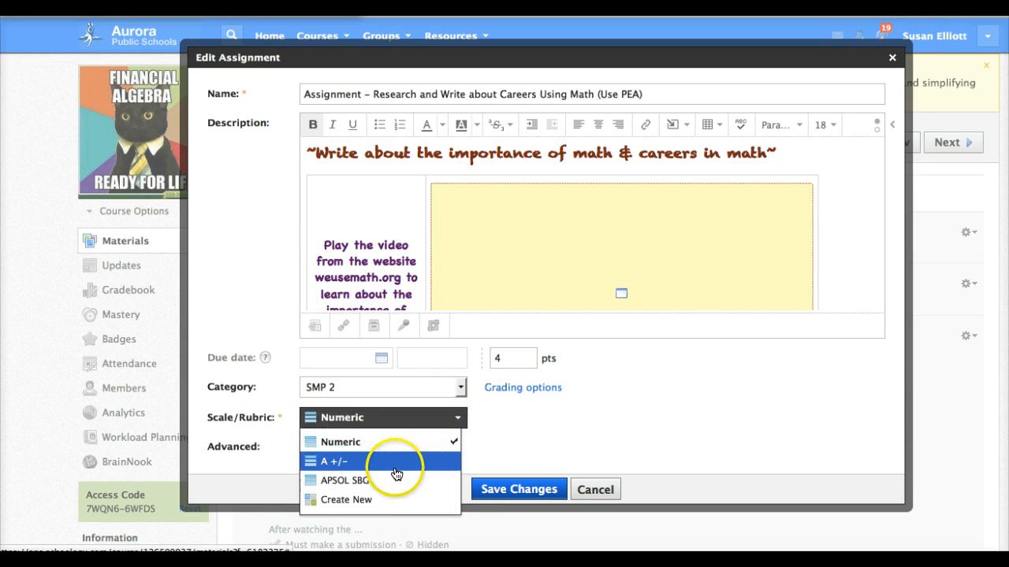
click(370, 482)
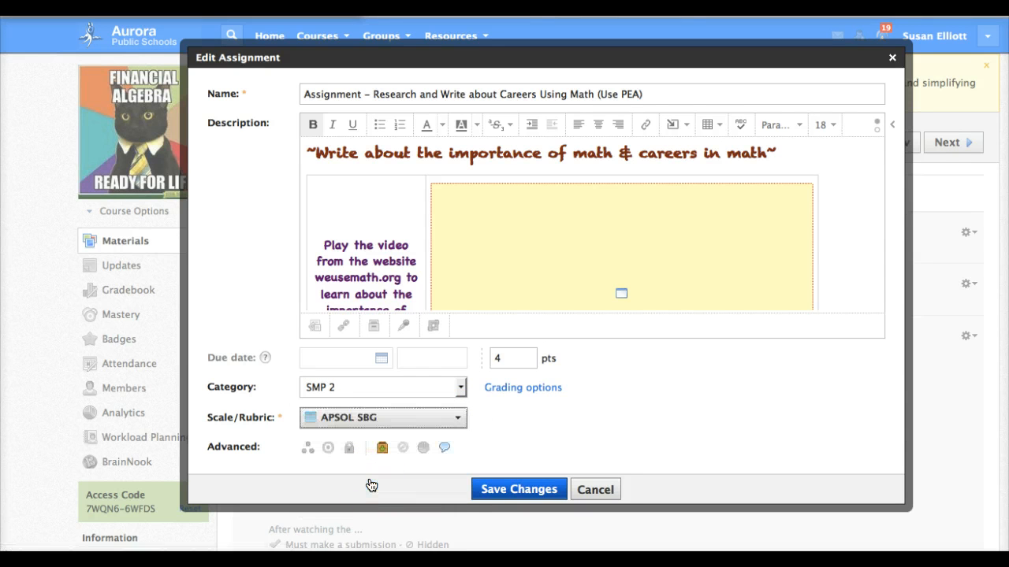
Set the assignment's grading period to Quarter 1 2014_15 and save changes.
click(512, 390)
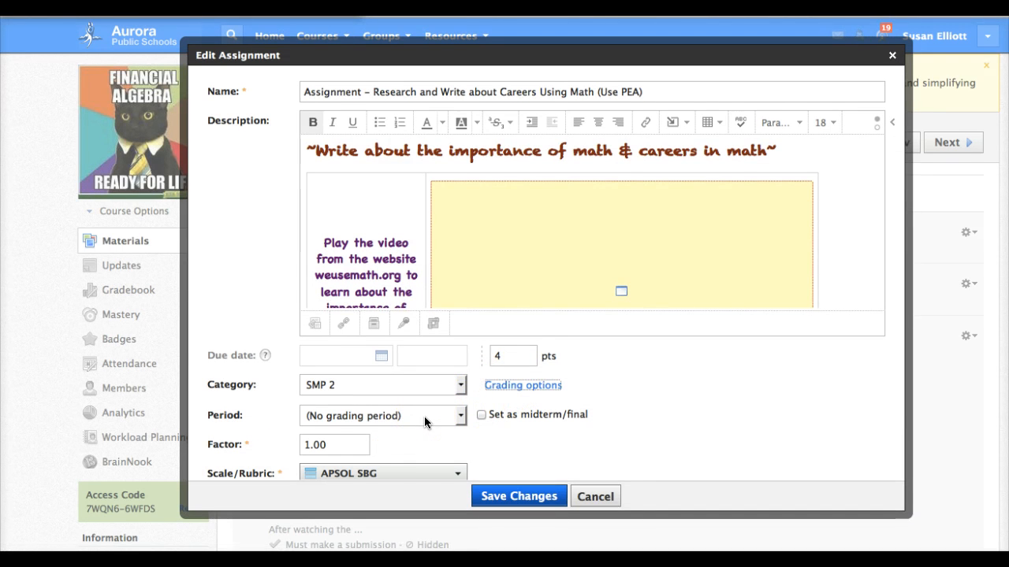
click(462, 416)
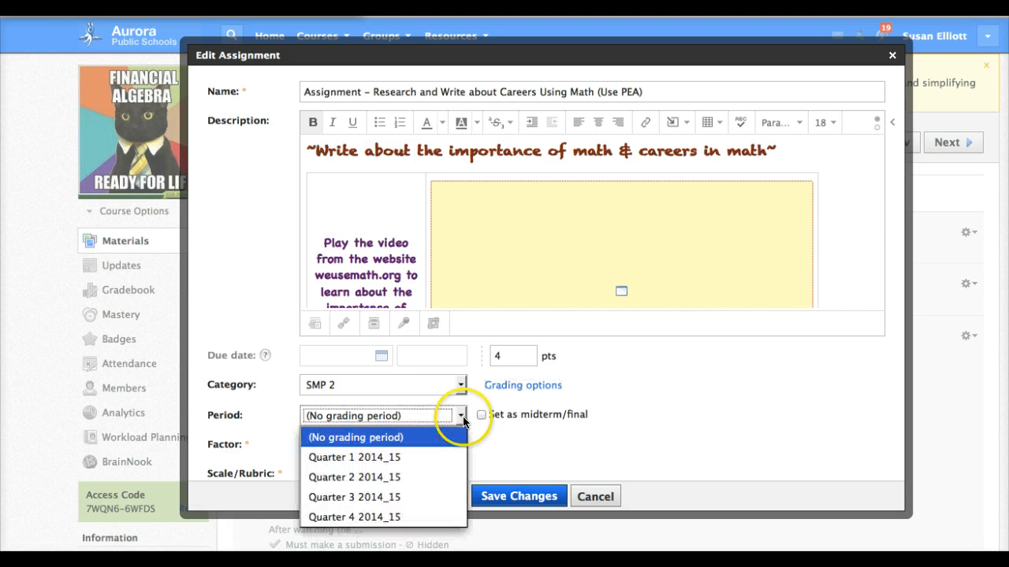
click(406, 460)
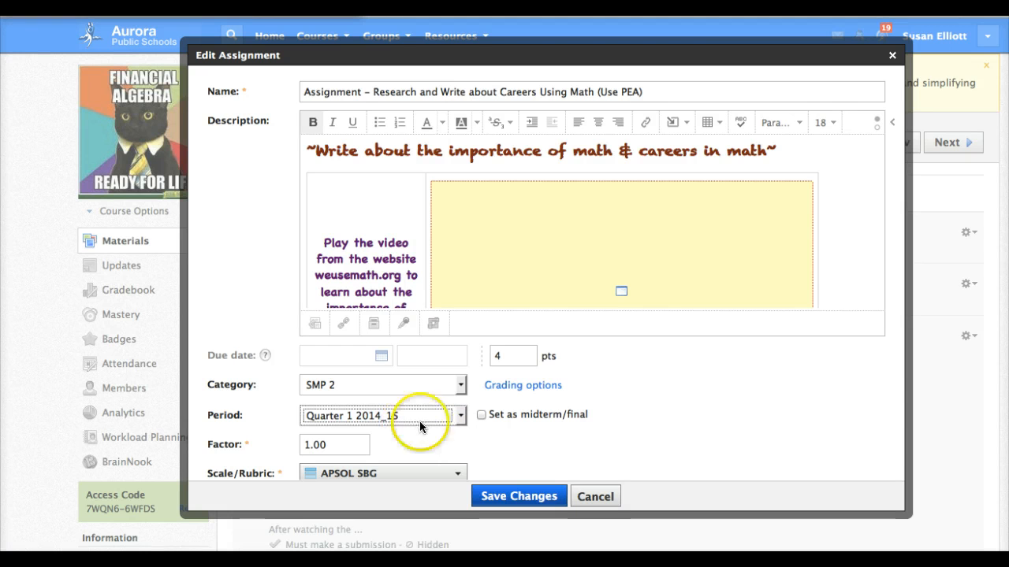
scroll(683, 412, down, 1)
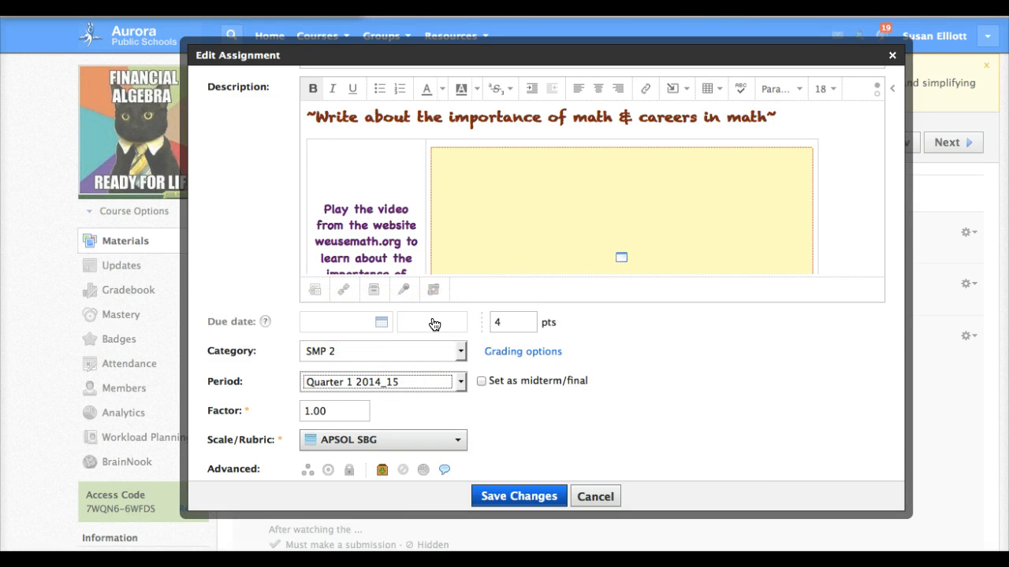
click(522, 498)
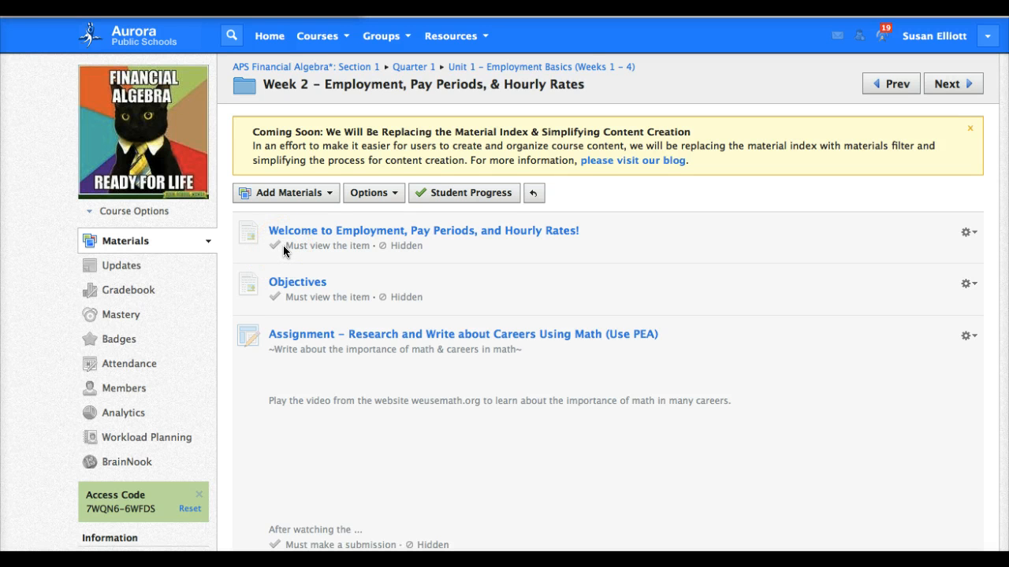
Go to the course Gradebook and choose Bulk Edit from its gear menu.
click(128, 290)
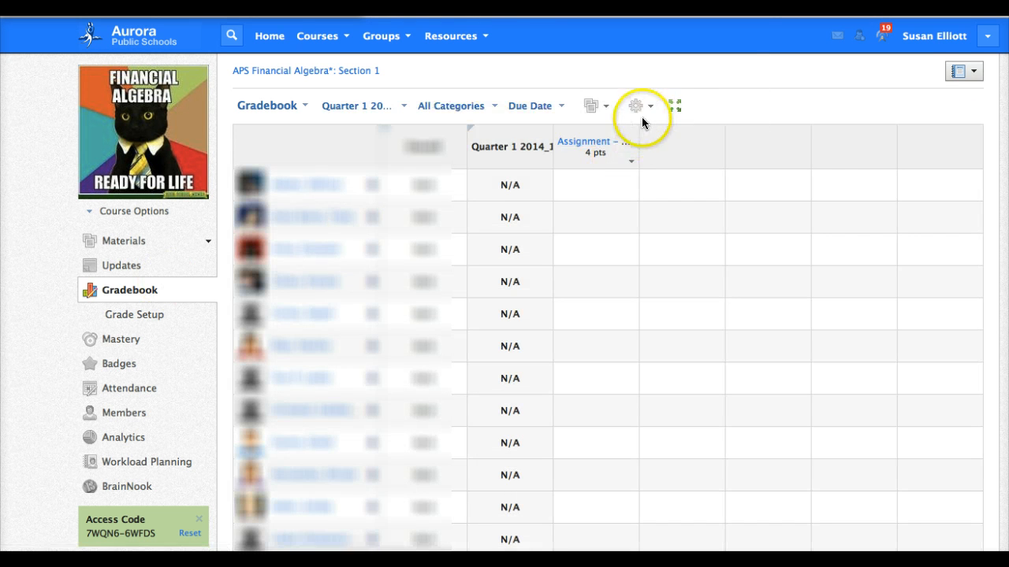
click(647, 110)
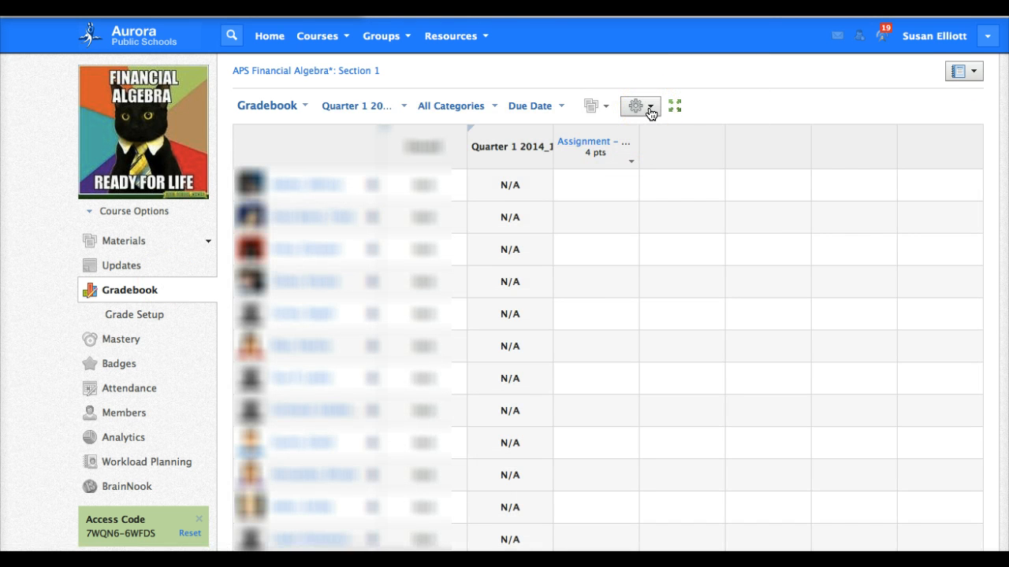
click(651, 112)
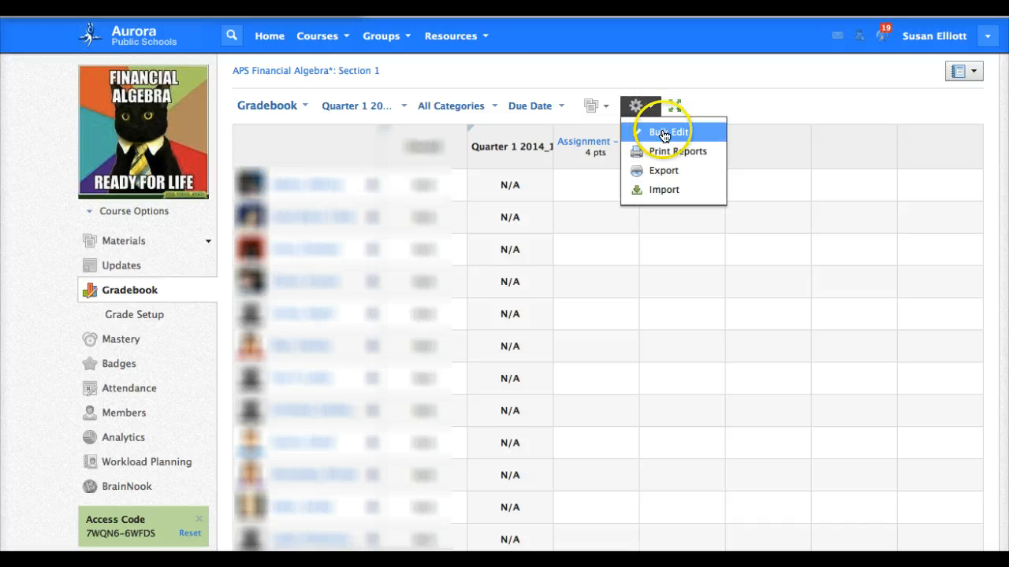
click(664, 135)
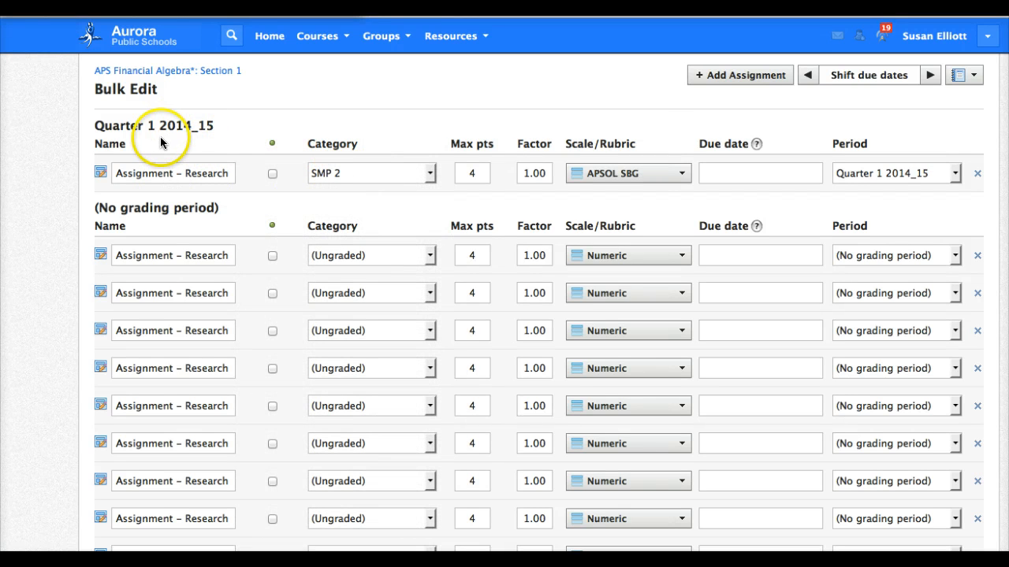
Set the Quarter 1 careers research assignment's due date to 8/12/14 11:59pm and save changes.
click(752, 173)
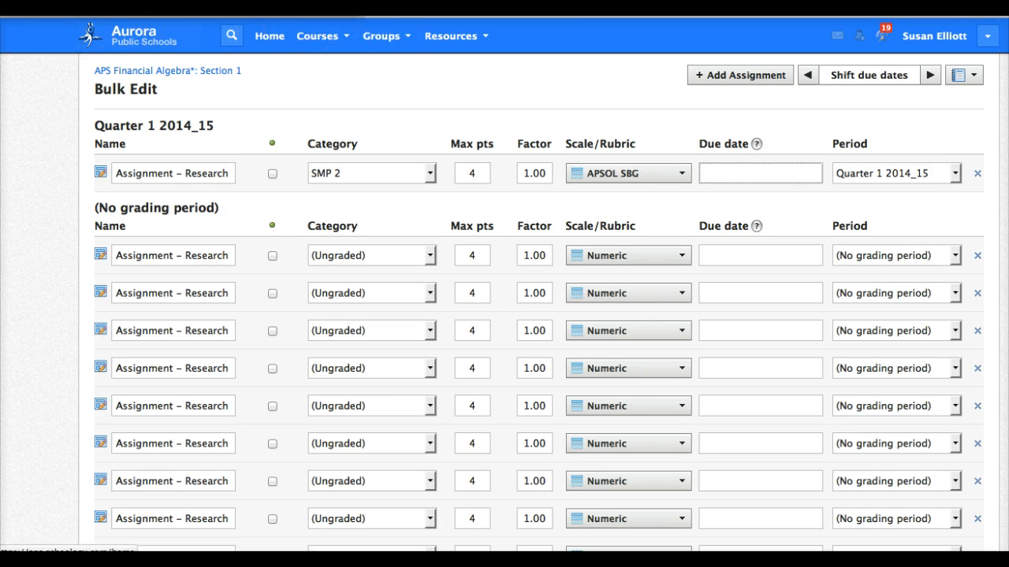
text(8/12/14 11:59pm)
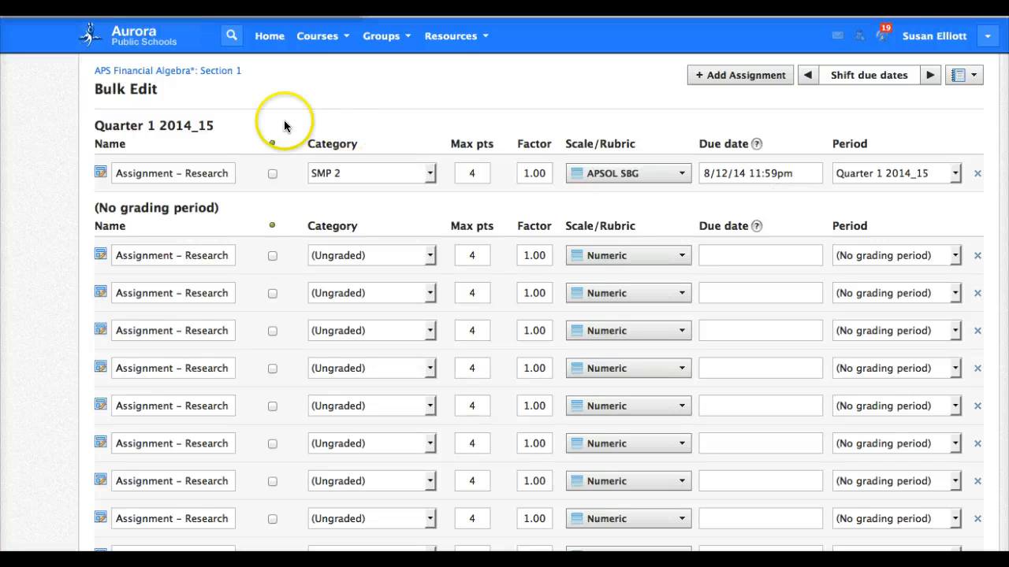
scroll(576, 371, down, 5)
scroll(576, 371, down, 5)
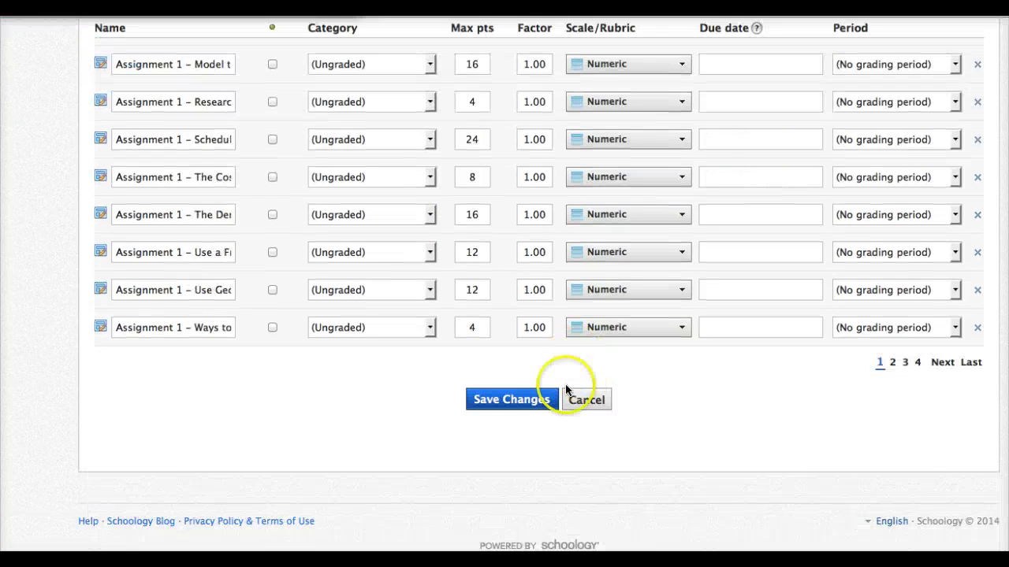
click(522, 402)
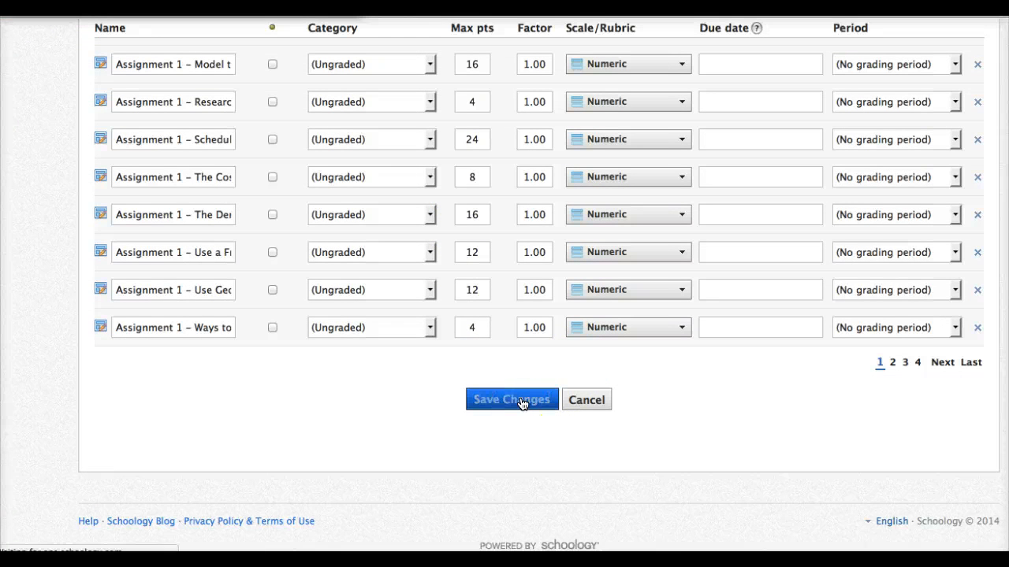